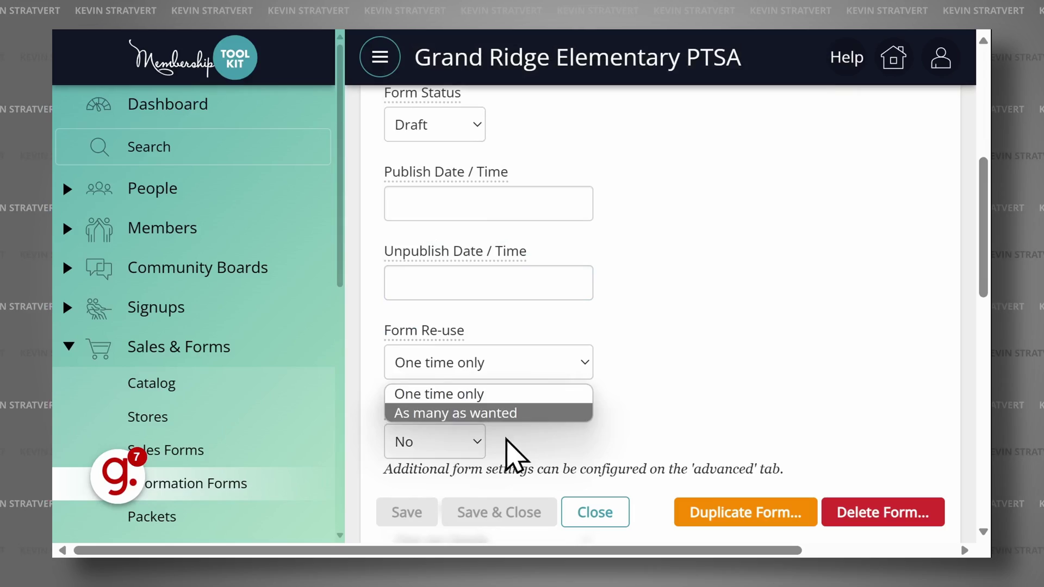
Click into the form's Extended Description box during the preview, ending on the Guidde home page.
{"action": "left_click", "coordinate": [477, 443]}
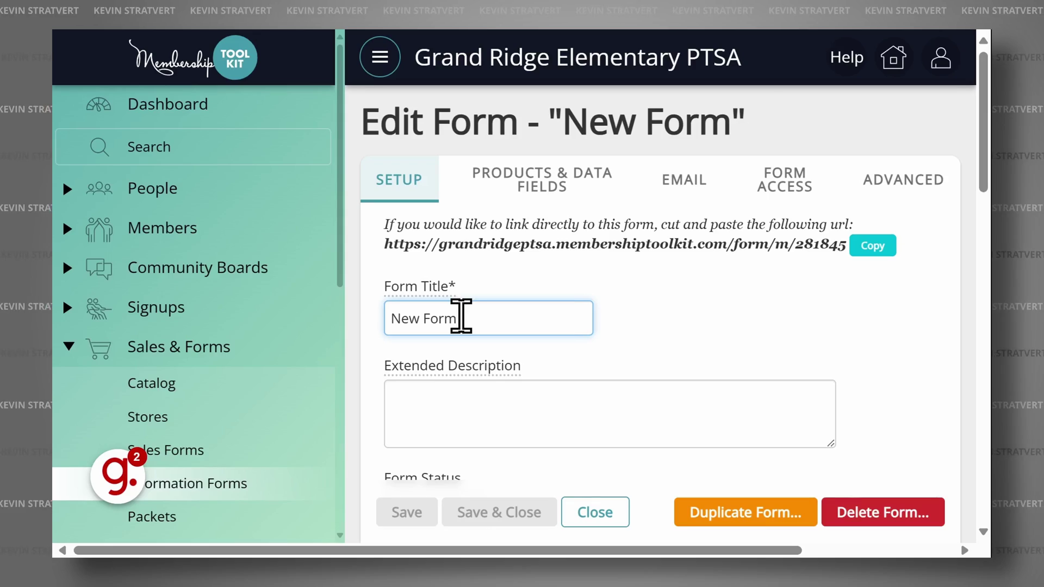
{"action": "left_click", "coordinate": [470, 395]}
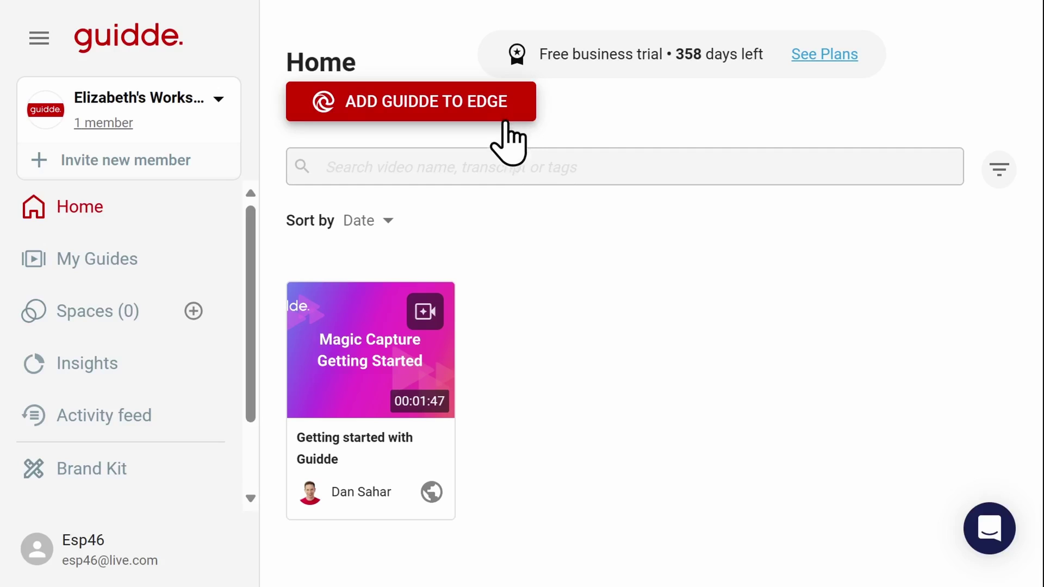
Add the Guidde extension to Edge and choose Knowledge & Documentation as the capture type.
{"action": "left_click", "coordinate": [501, 115]}
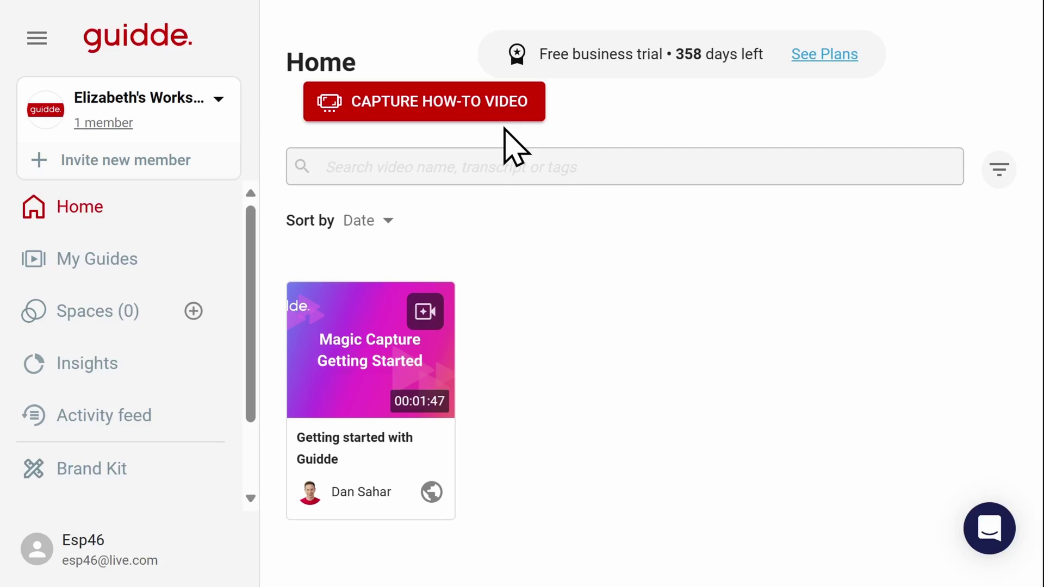
{"action": "left_click", "coordinate": [501, 115]}
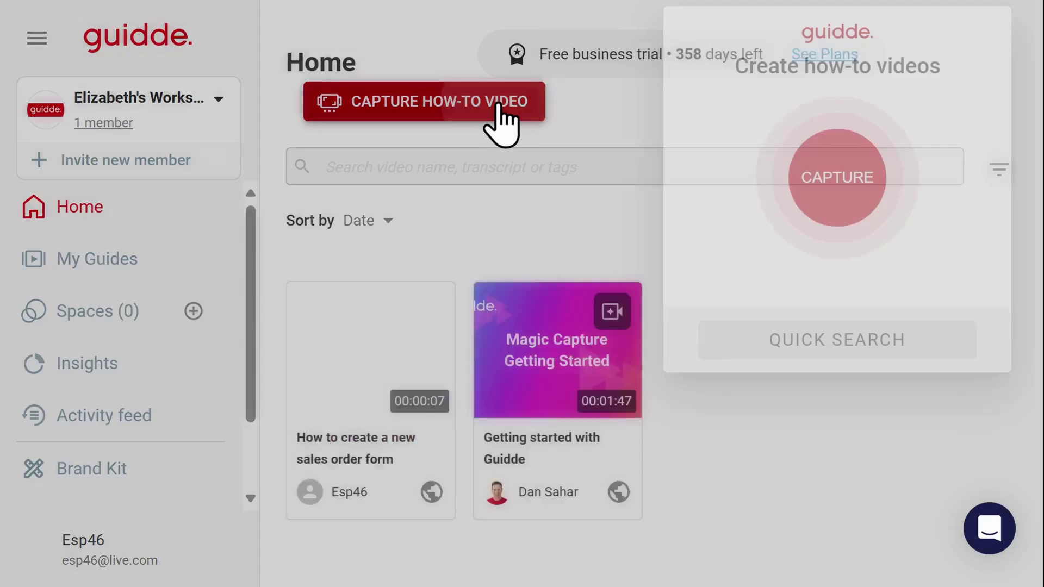
{"action": "left_click", "coordinate": [832, 184]}
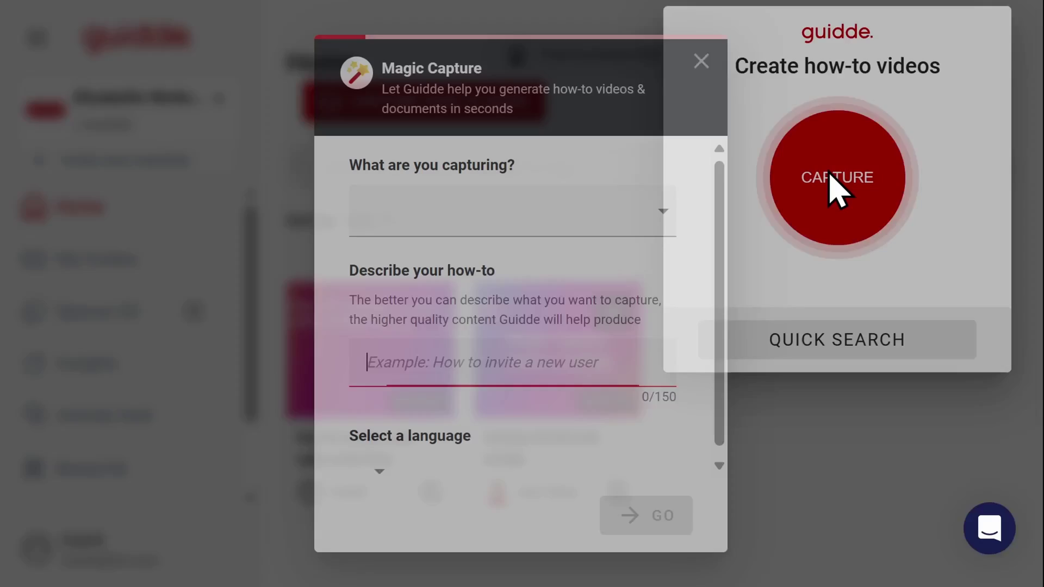
{"action": "left_click", "coordinate": [539, 212]}
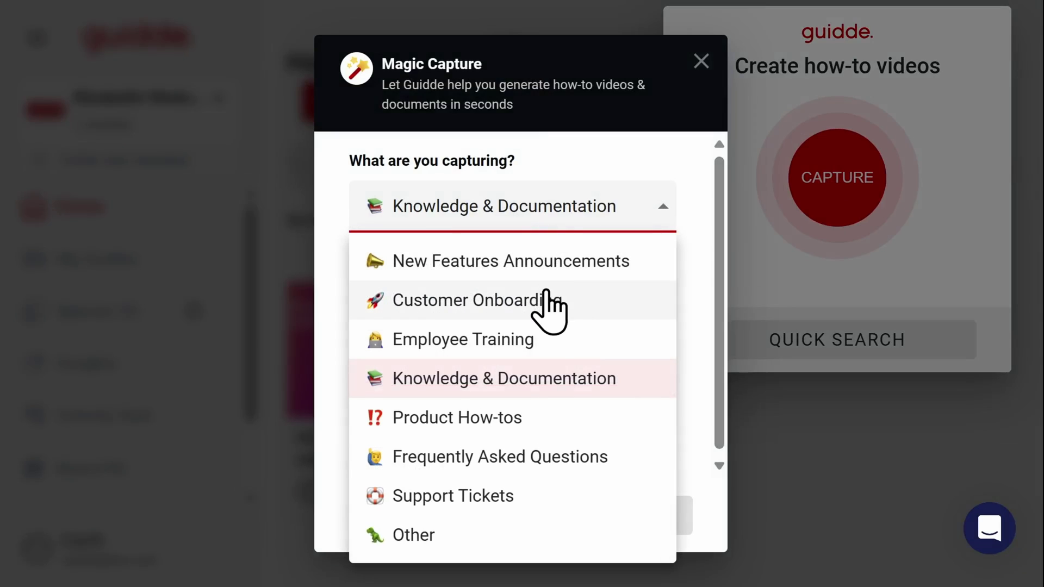
{"action": "left_click", "coordinate": [546, 379]}
Describe the capture as 'How to create a new sales order form', confirm English (US), and start recording.
{"action": "left_click", "coordinate": [516, 363]}
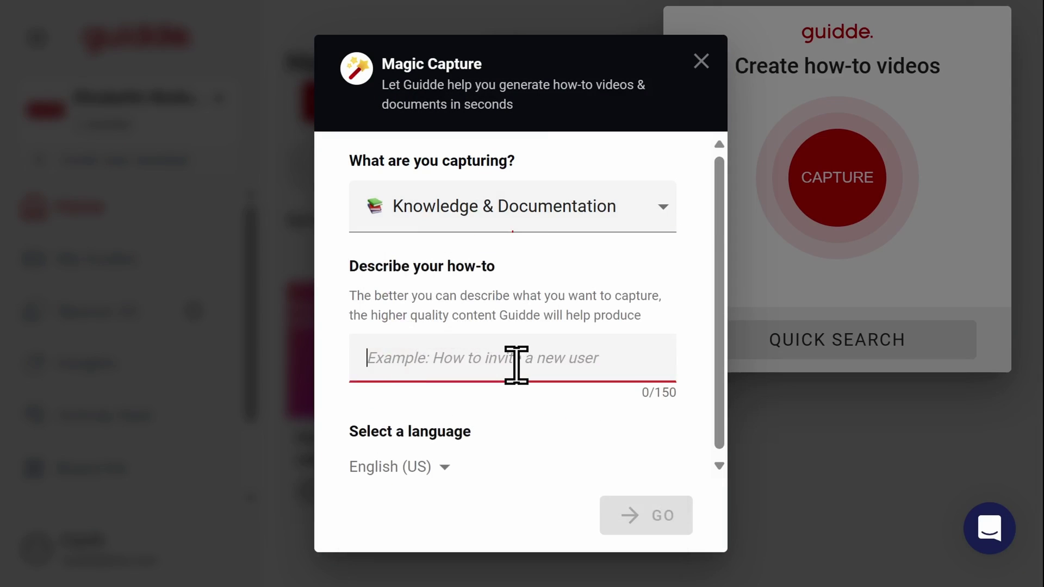
{"action": "type", "text": "How to create a new sales order form"}
{"action": "left_click", "coordinate": [405, 467]}
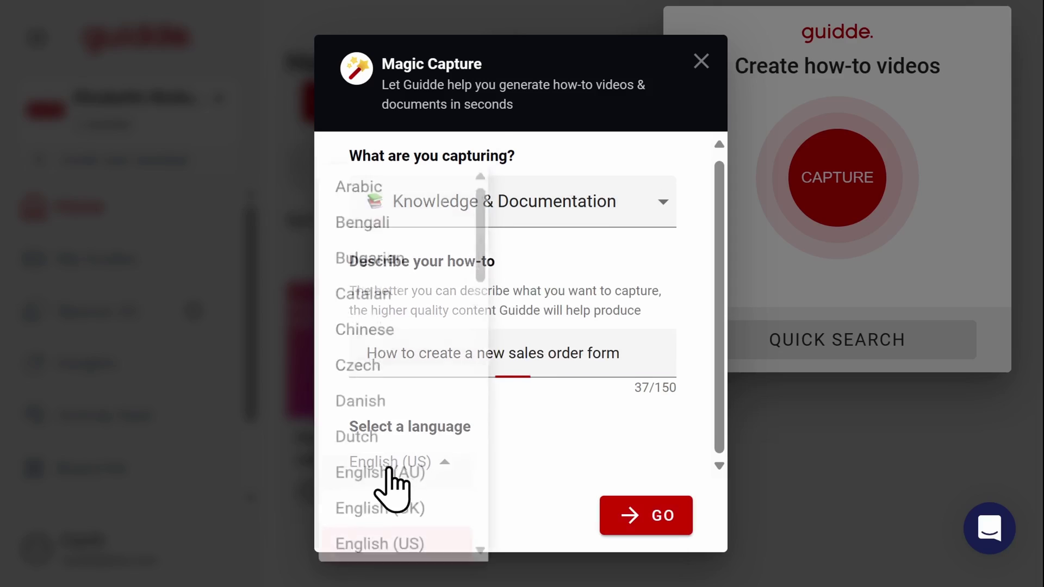
{"action": "scroll", "coordinate": [391, 416], "scroll_direction": "down", "scroll_amount": 10}
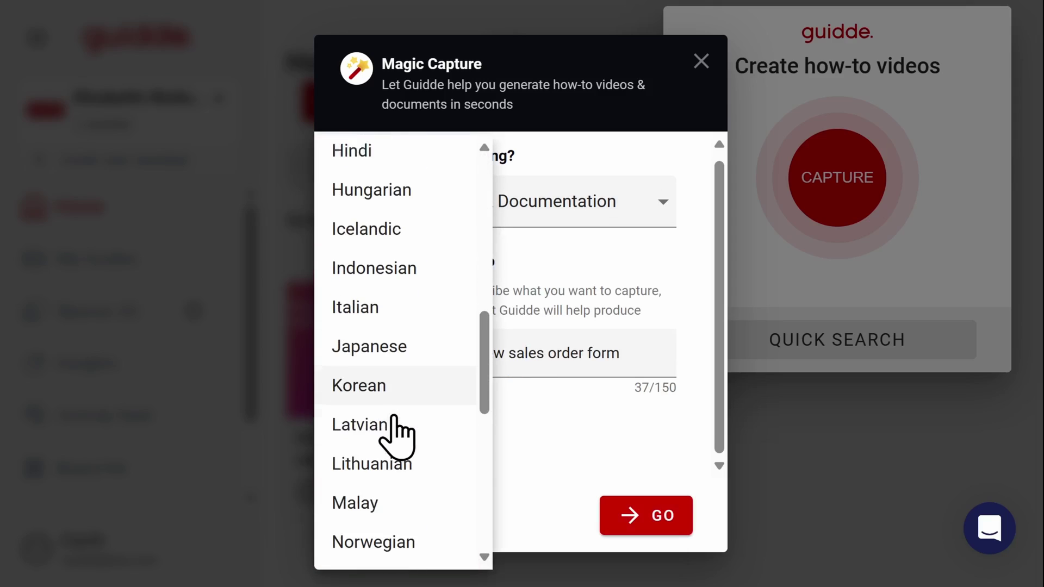
{"action": "scroll", "coordinate": [399, 437], "scroll_direction": "down", "scroll_amount": 6}
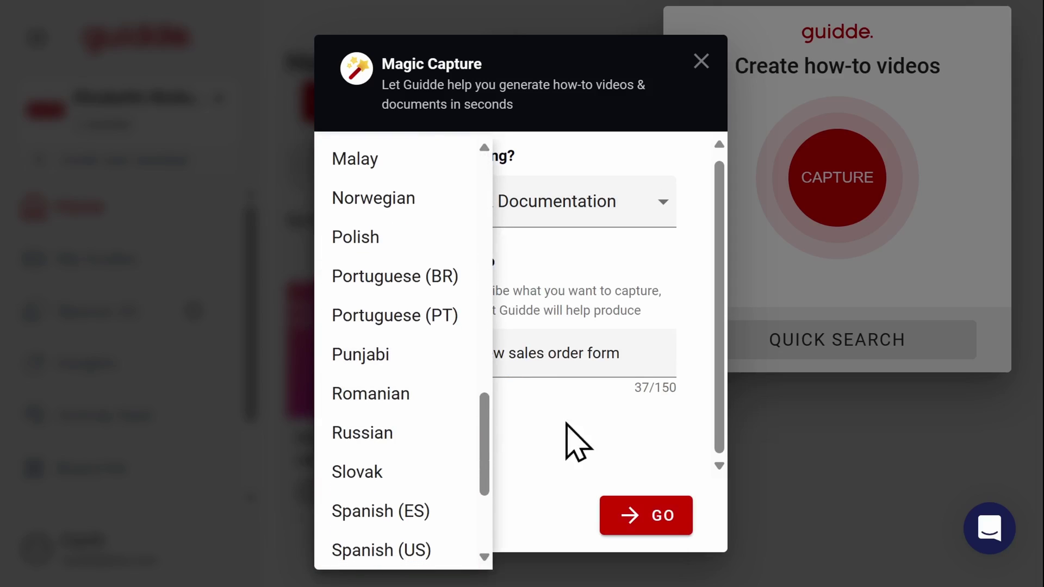
{"action": "left_click", "coordinate": [668, 516]}
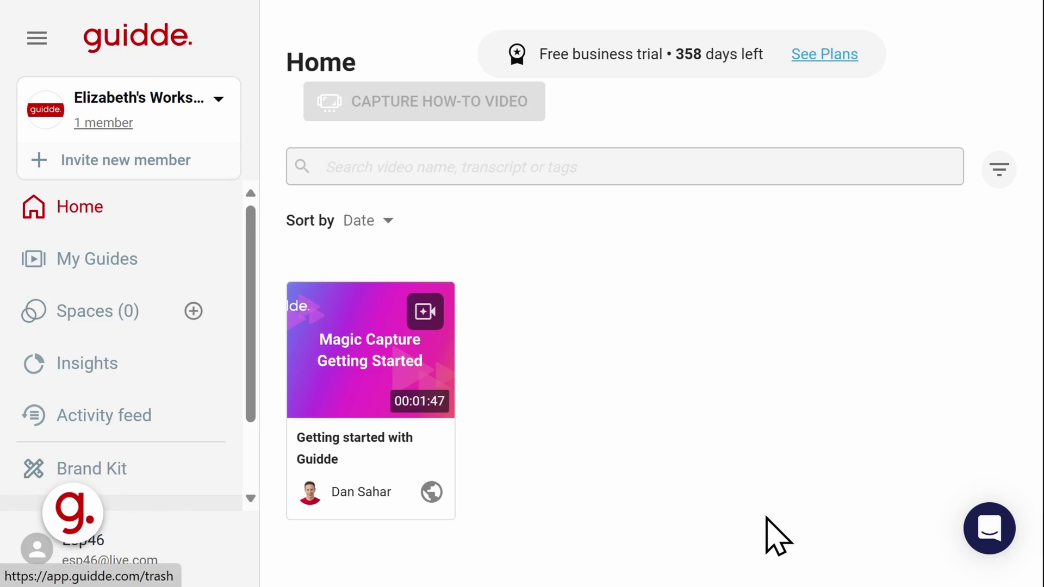
Switch to the Membership Toolkit 'Sales Forms [Active]' browser tab.
{"action": "mouse_move", "coordinate": [632, 2]}
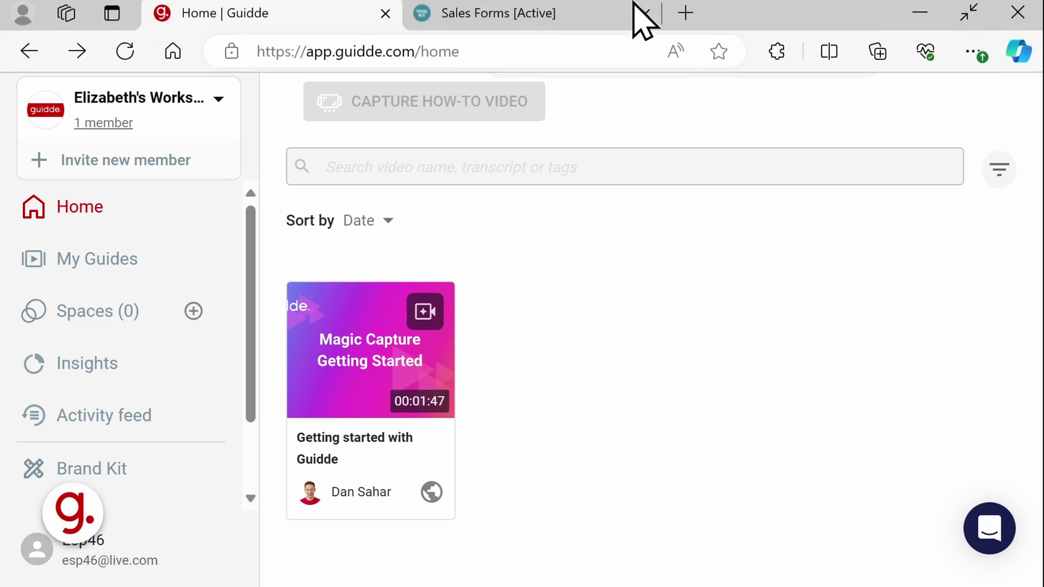
{"action": "left_click", "coordinate": [566, 3]}
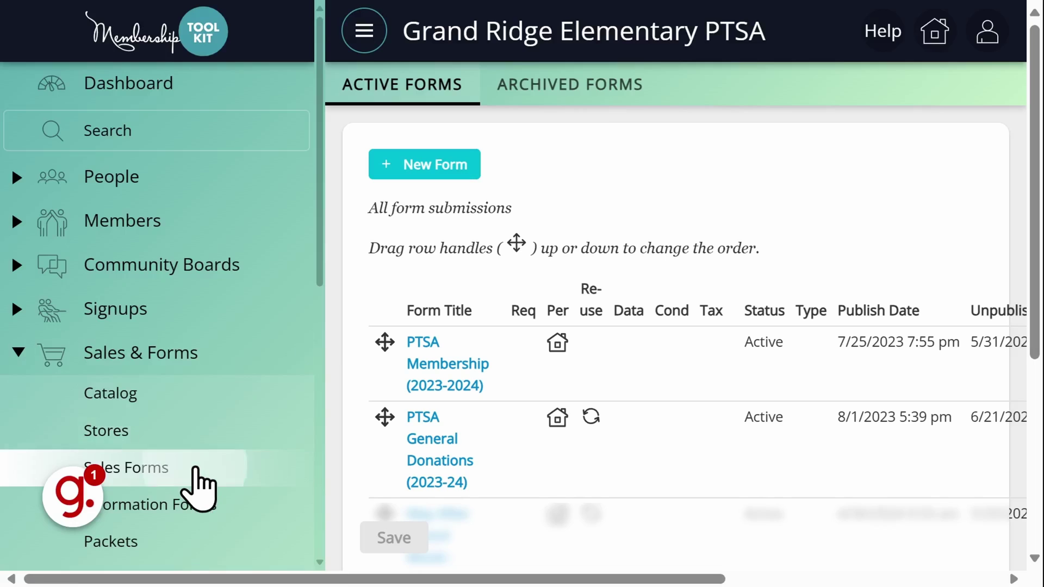
Create a new form titled 'School Supply Order Form'.
{"action": "left_click", "coordinate": [462, 172]}
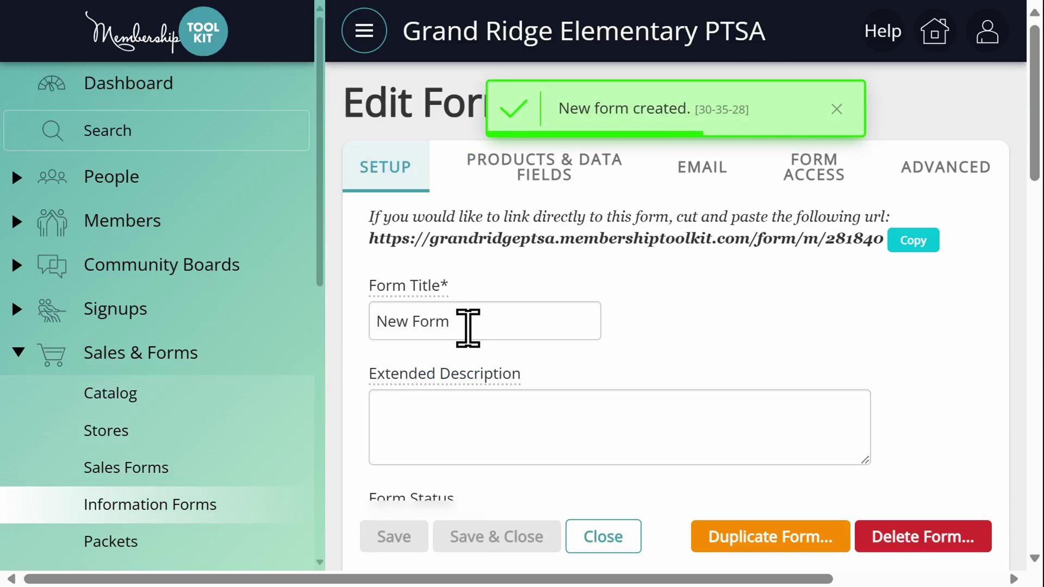
{"action": "left_click_drag", "start_coordinate": [465, 328], "coordinate": [361, 350]}
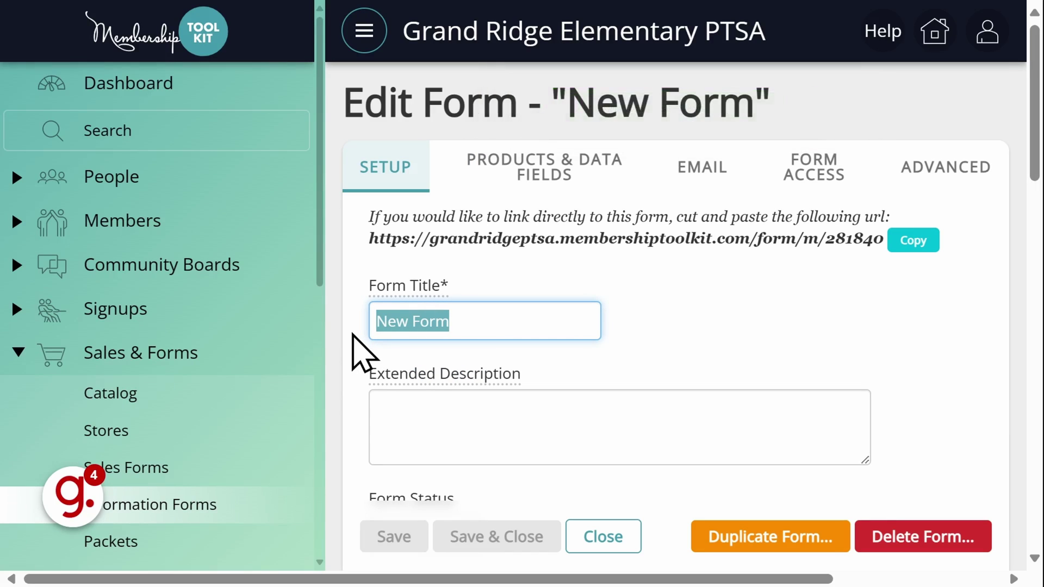
{"action": "type", "text": "School Supply Order Form"}
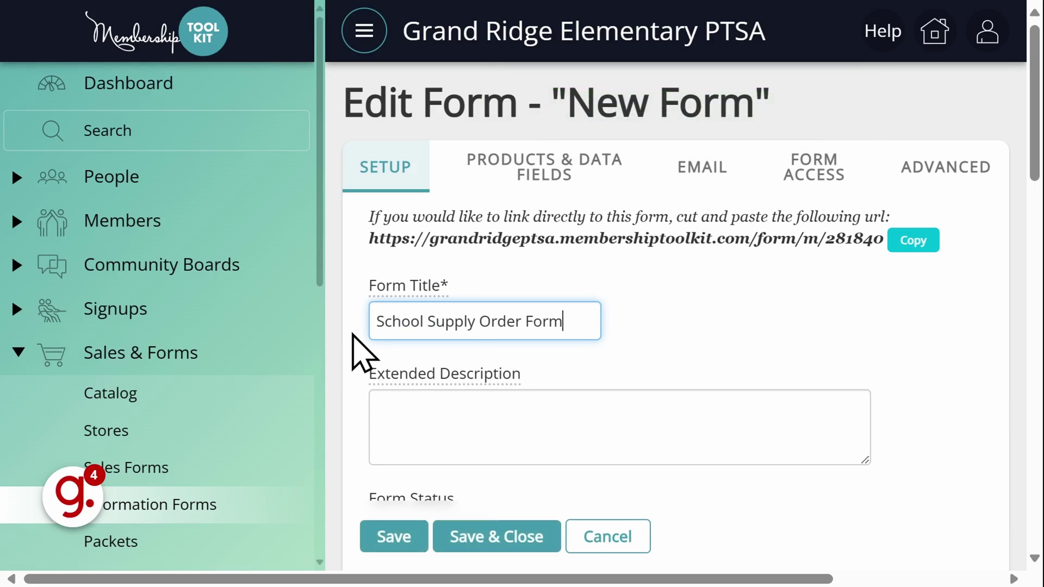
{"action": "left_click", "coordinate": [414, 413]}
{"action": "scroll", "coordinate": [417, 413], "scroll_direction": "down", "scroll_amount": 3}
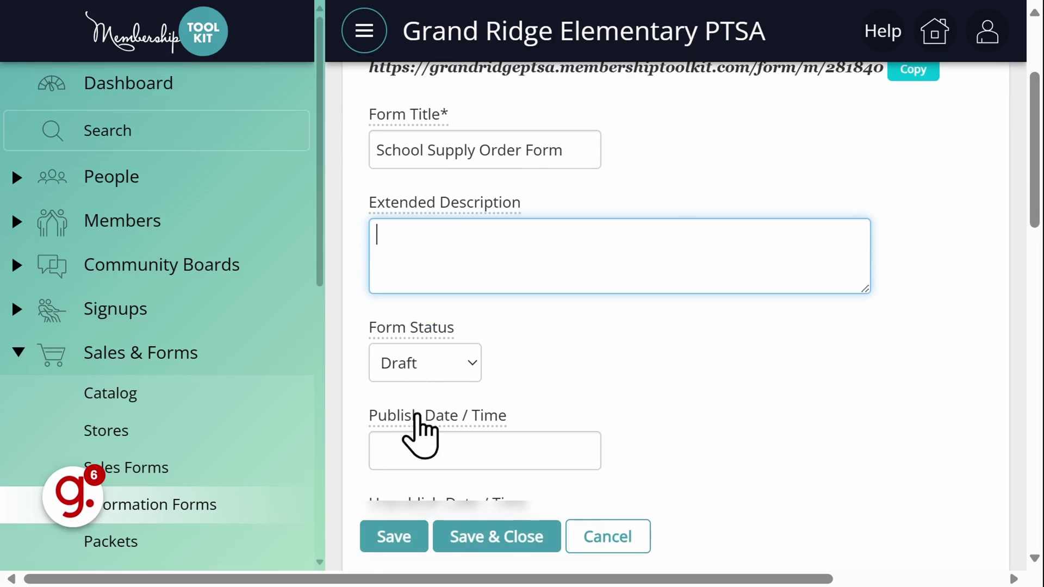
Set the form status to Active with a publish date of 5/8/2024 12:00 am.
{"action": "left_click", "coordinate": [421, 373]}
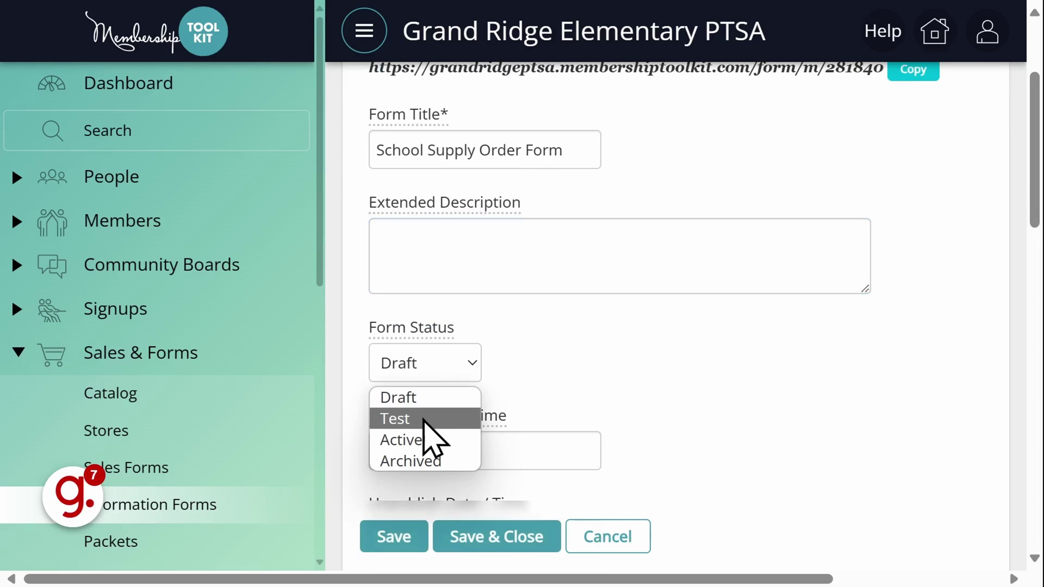
{"action": "left_click", "coordinate": [421, 439]}
{"action": "left_click", "coordinate": [422, 440]}
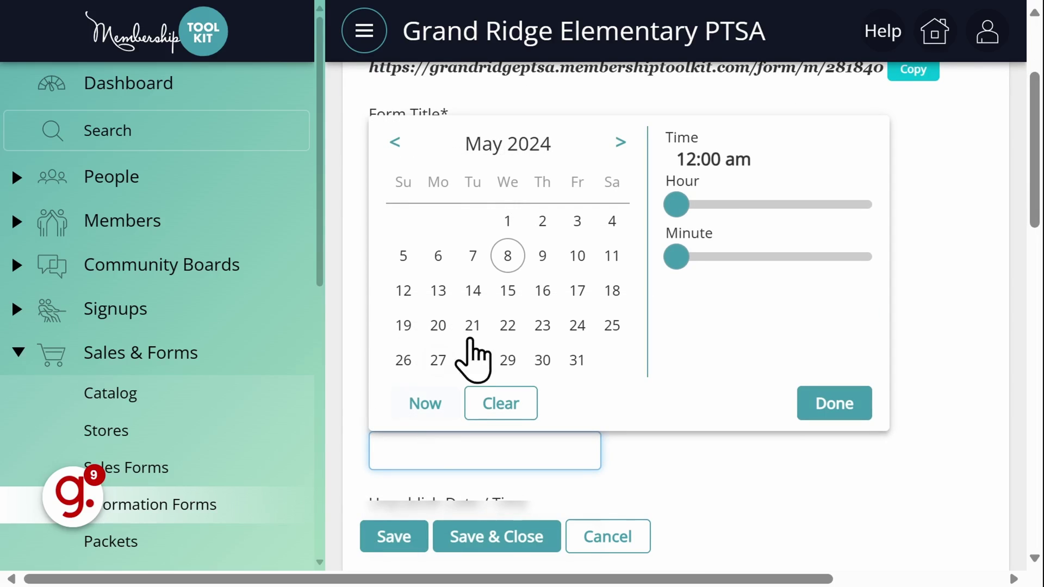
{"action": "left_click", "coordinate": [507, 260]}
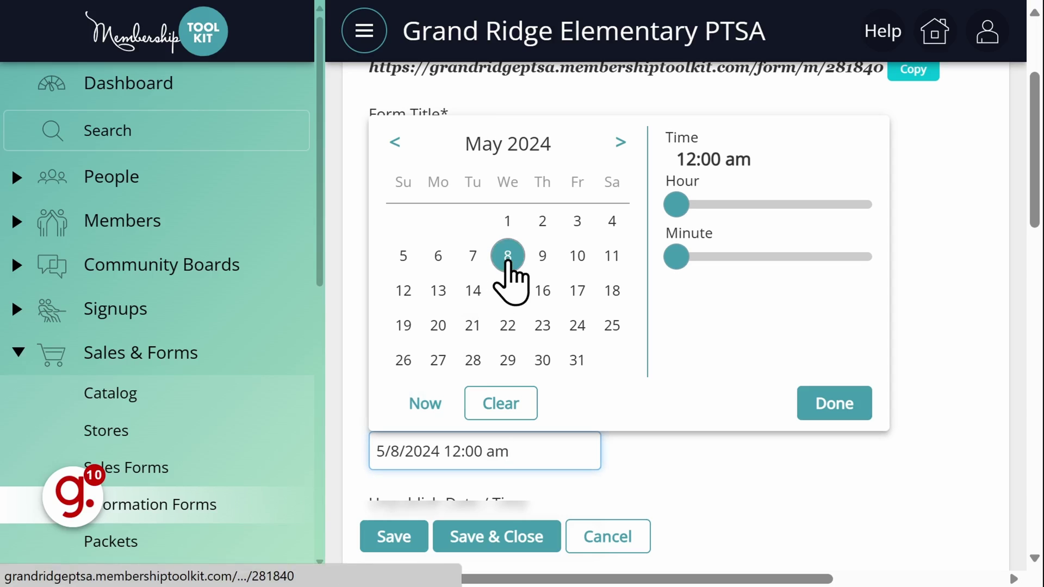
{"action": "left_click", "coordinate": [818, 405]}
{"action": "scroll", "coordinate": [813, 405], "scroll_direction": "down", "scroll_amount": 3}
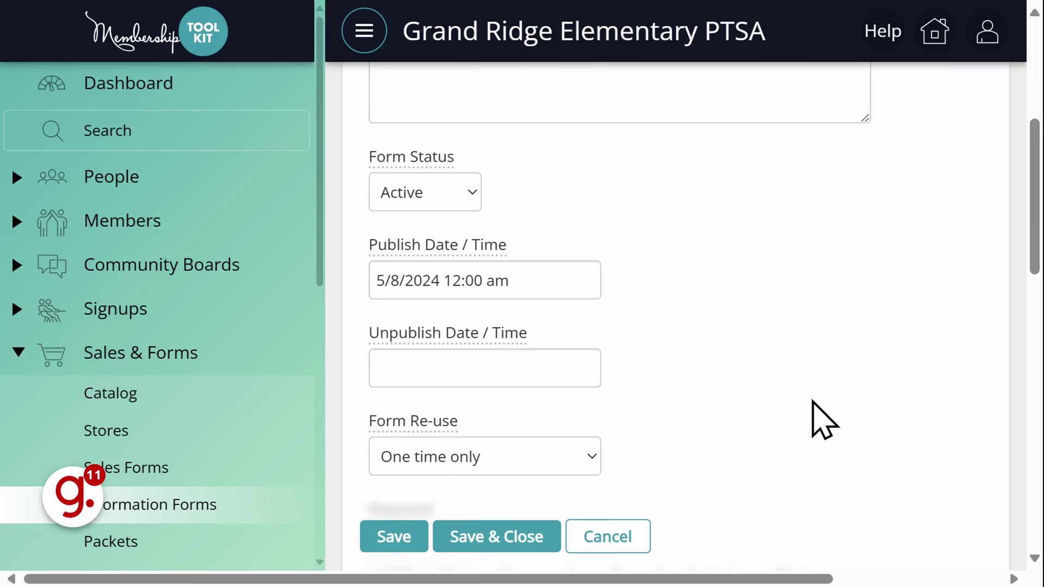
Set the form's unpublish date to 5/29/2024 12:00 am.
{"action": "left_click", "coordinate": [548, 361]}
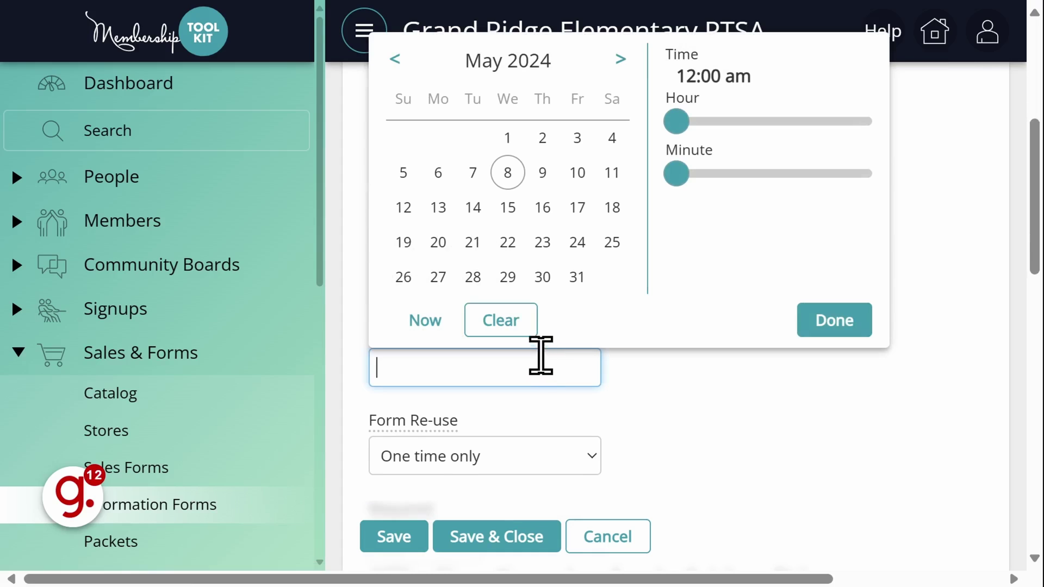
{"action": "left_click", "coordinate": [507, 276]}
{"action": "left_click", "coordinate": [837, 321]}
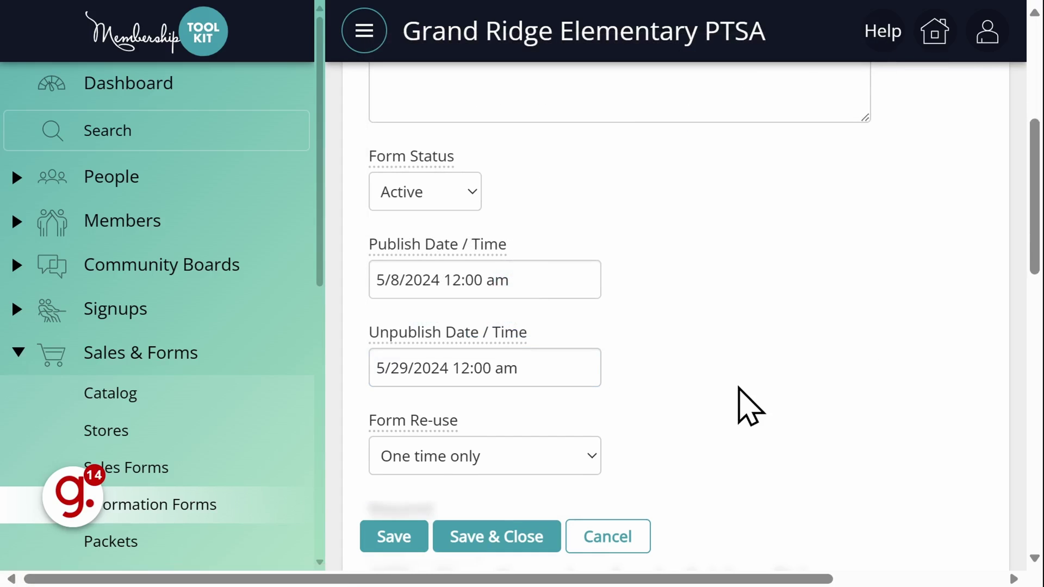
{"action": "scroll", "coordinate": [744, 407], "scroll_direction": "down", "scroll_amount": 5}
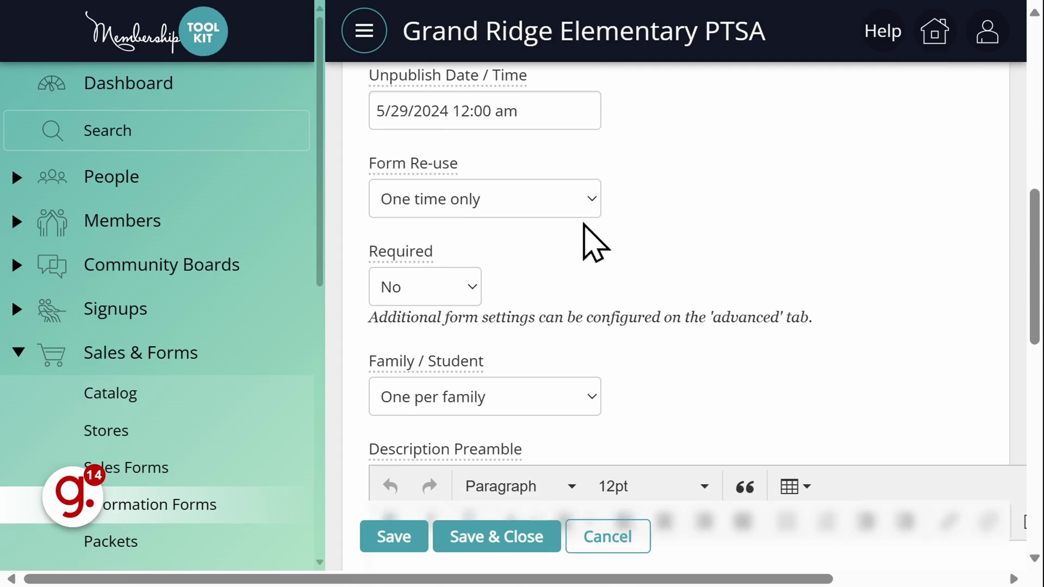
Set Form Re-use to As many as wanted and Family / Student to One per Student.
{"action": "left_click", "coordinate": [570, 212]}
{"action": "left_click", "coordinate": [566, 238]}
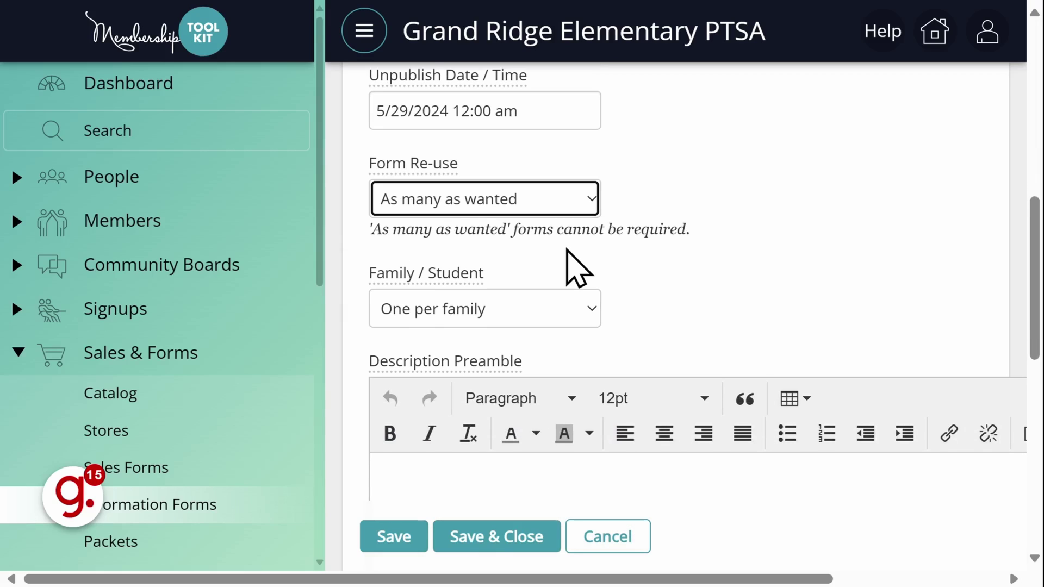
{"action": "left_click", "coordinate": [576, 301]}
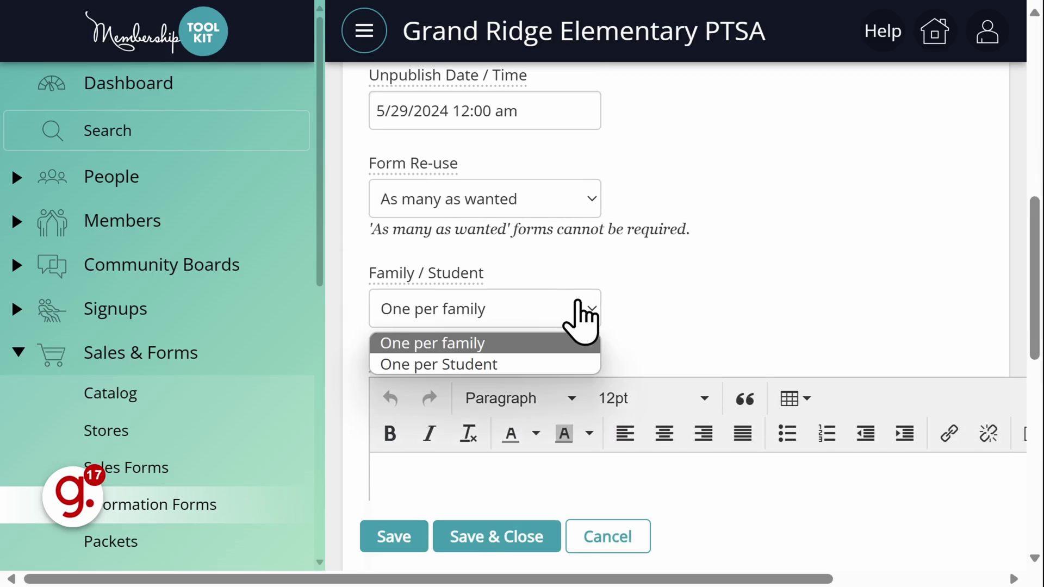
{"action": "left_click", "coordinate": [577, 366]}
{"action": "scroll", "coordinate": [576, 375], "scroll_direction": "down", "scroll_amount": 3}
{"action": "left_click", "coordinate": [570, 322]}
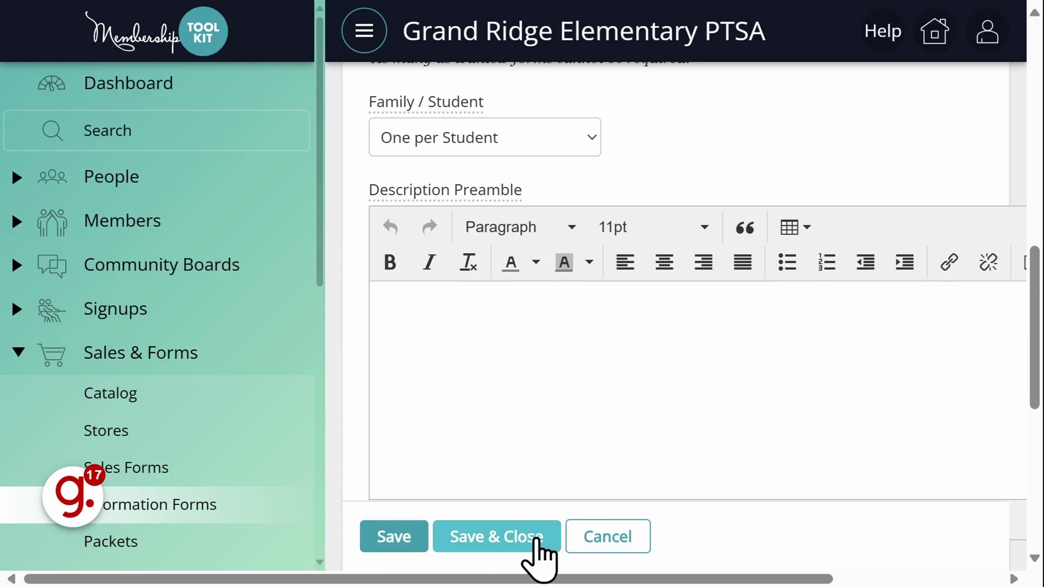
{"action": "mouse_move", "coordinate": [93, 511]}
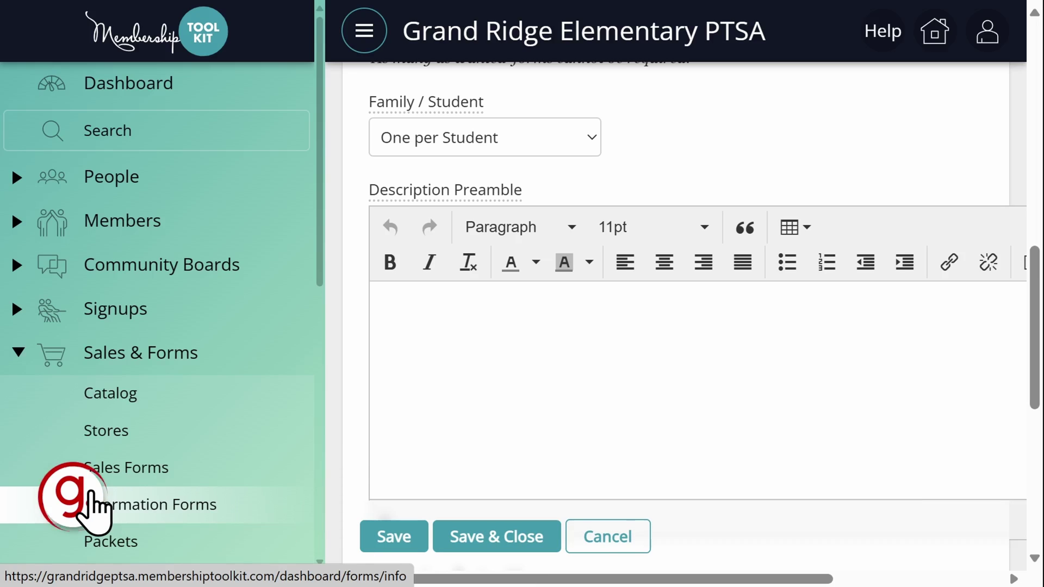
Stop the capture and generate the guide with Joseph as the narrator voice.
{"action": "left_click", "coordinate": [90, 492]}
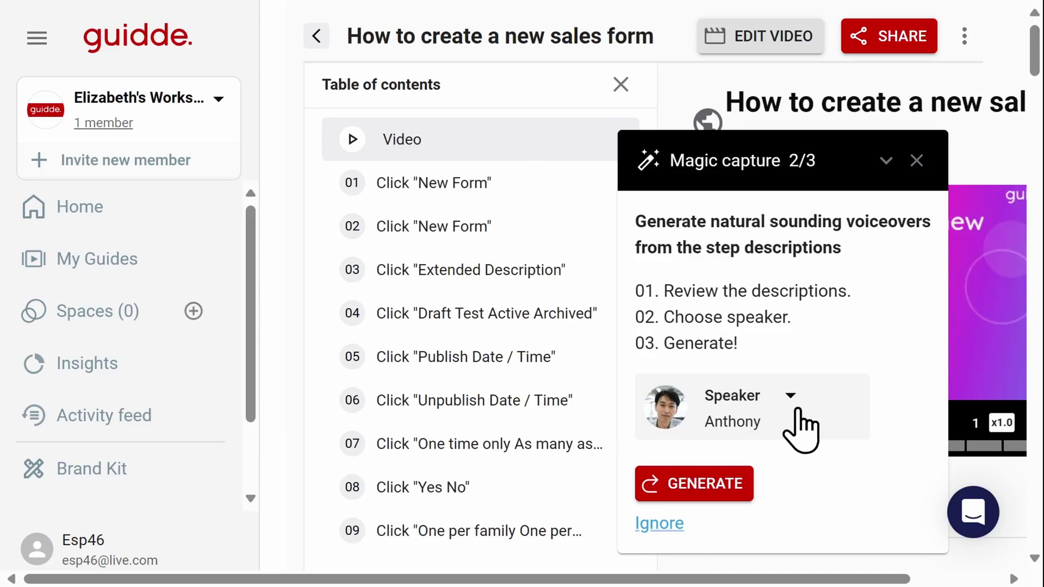
{"action": "left_click", "coordinate": [796, 426]}
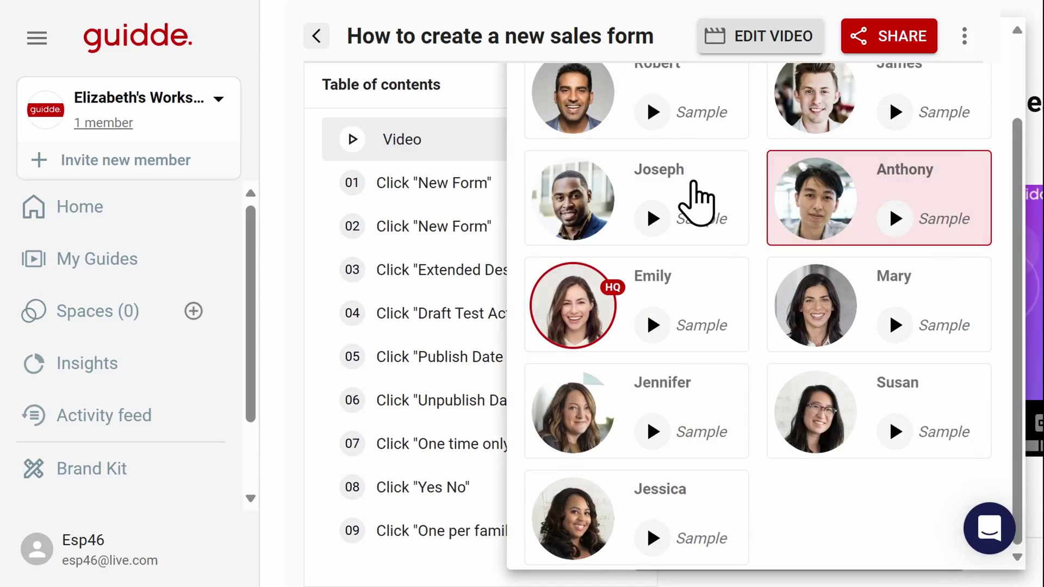
{"action": "left_click", "coordinate": [694, 187]}
{"action": "left_click", "coordinate": [713, 492]}
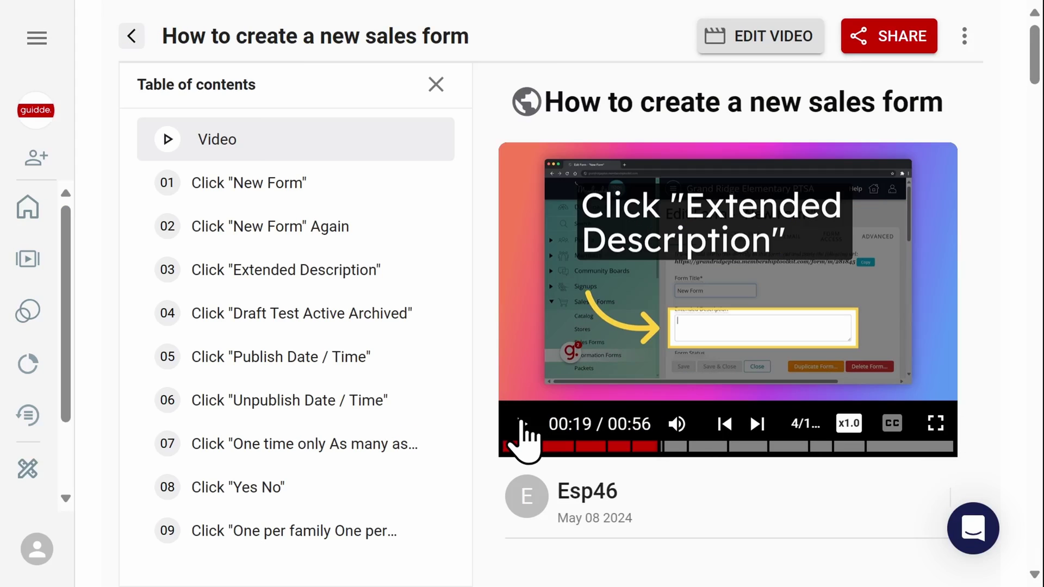
Retitle step 02 of the guide as 'Name Your New Form'.
{"action": "scroll", "coordinate": [522, 421], "scroll_direction": "down", "scroll_amount": 5}
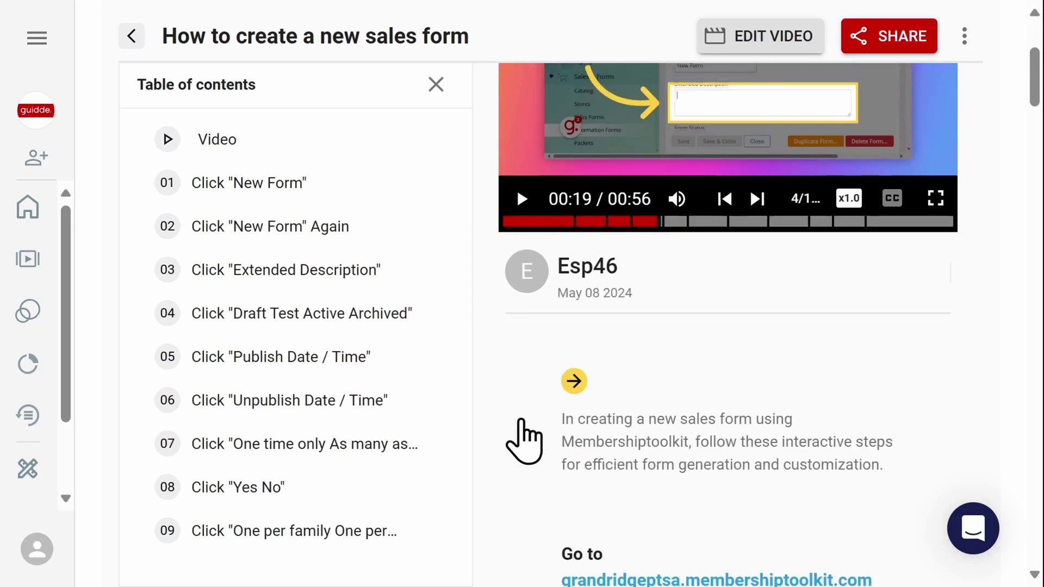
{"action": "scroll", "coordinate": [523, 421], "scroll_direction": "down", "scroll_amount": 10}
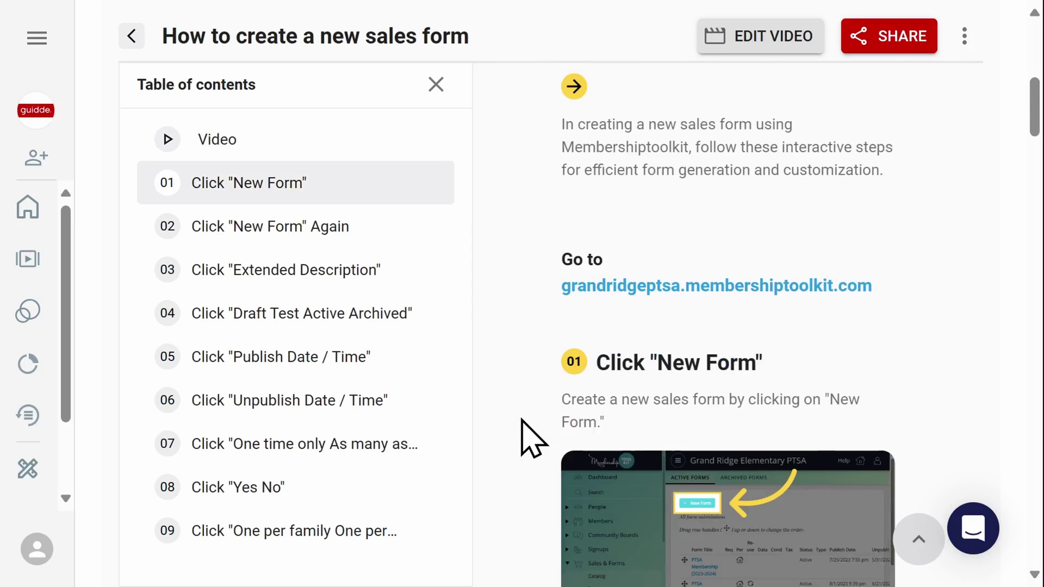
{"action": "scroll", "coordinate": [524, 438], "scroll_direction": "down", "scroll_amount": 3}
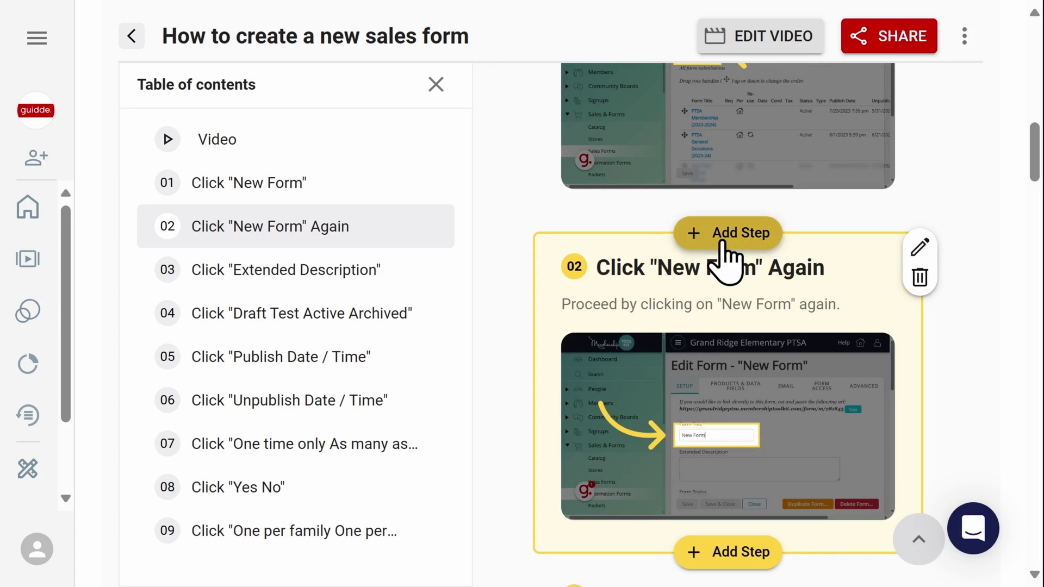
{"action": "left_click", "coordinate": [920, 247]}
{"action": "left_click_drag", "start_coordinate": [810, 336], "coordinate": [560, 349]}
{"action": "type", "text": "Name Your New Form"}
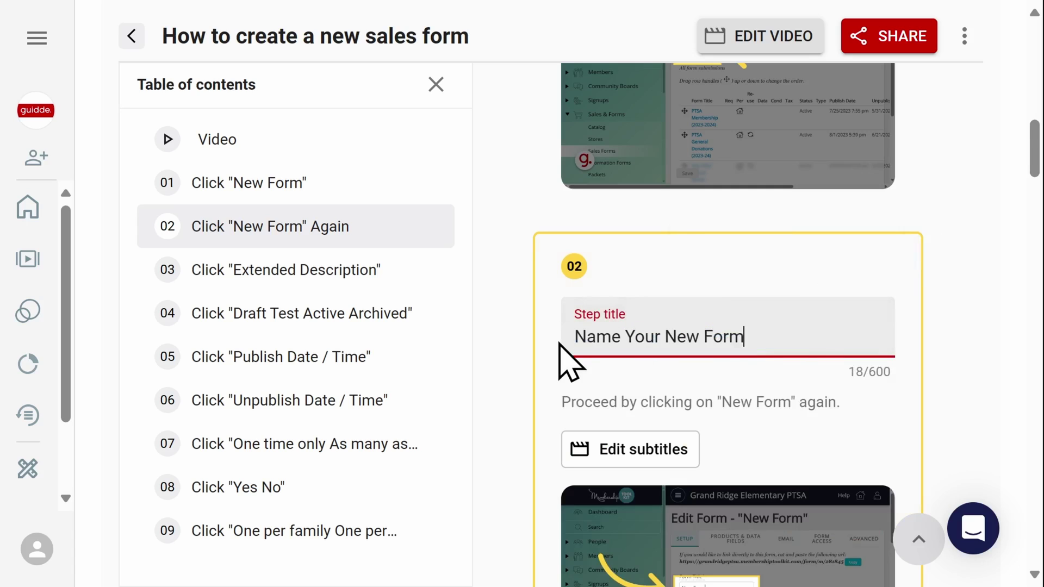
{"action": "scroll", "coordinate": [582, 364], "scroll_direction": "down", "scroll_amount": 3}
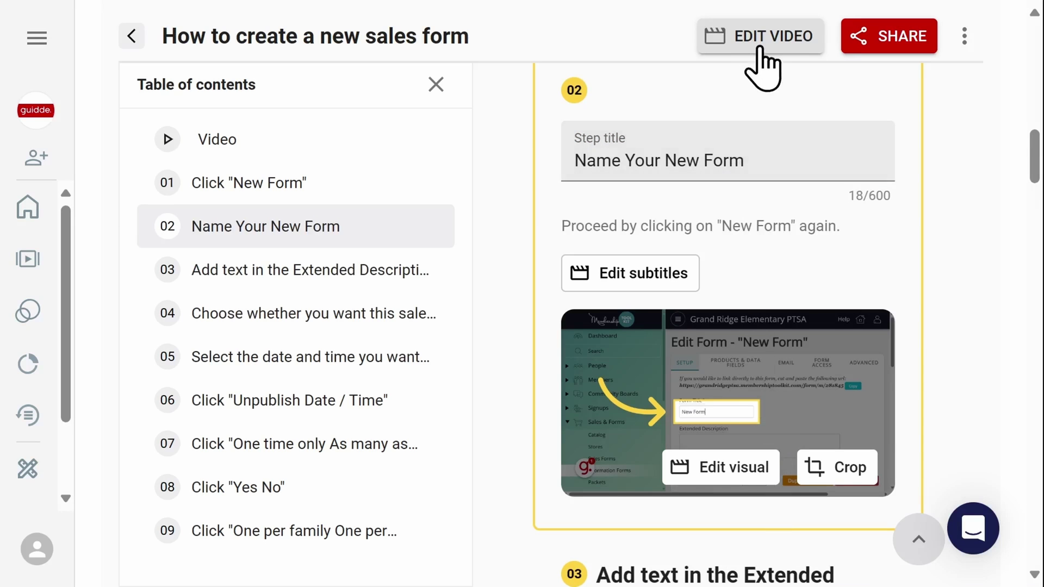
{"action": "left_click", "coordinate": [761, 36]}
Give the video's cover slide a green-to-blue gradient background.
{"action": "scroll", "coordinate": [764, 54], "scroll_direction": "down", "scroll_amount": 2}
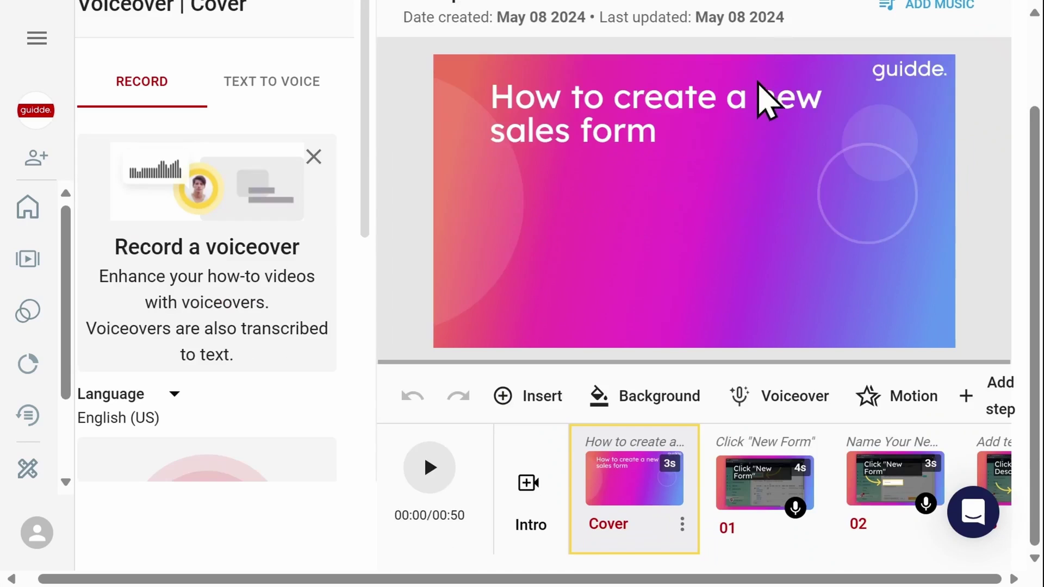
{"action": "left_click", "coordinate": [681, 411]}
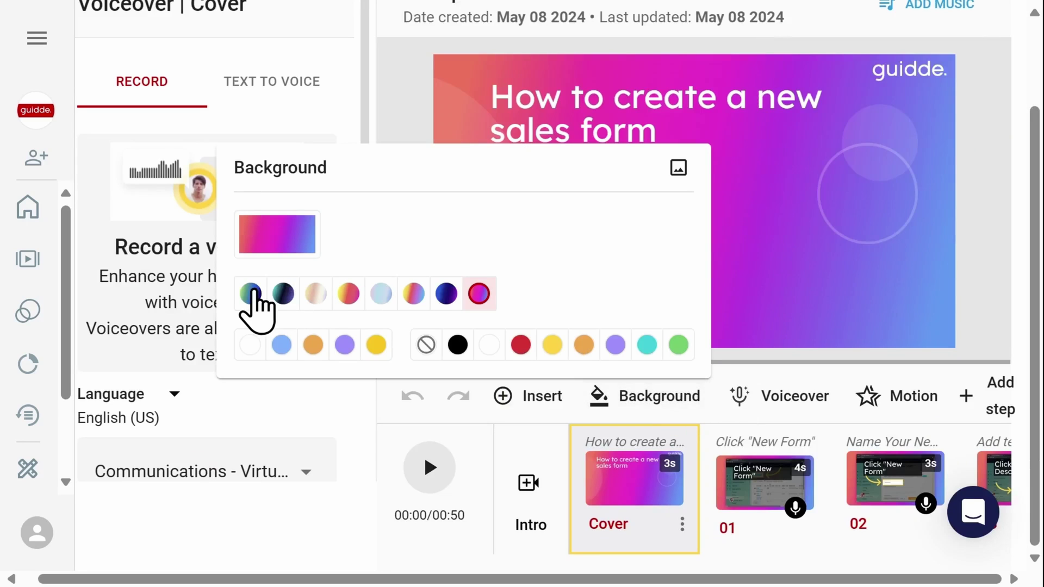
{"action": "left_click", "coordinate": [251, 293]}
{"action": "left_click", "coordinate": [716, 104]}
{"action": "left_click", "coordinate": [707, 110]}
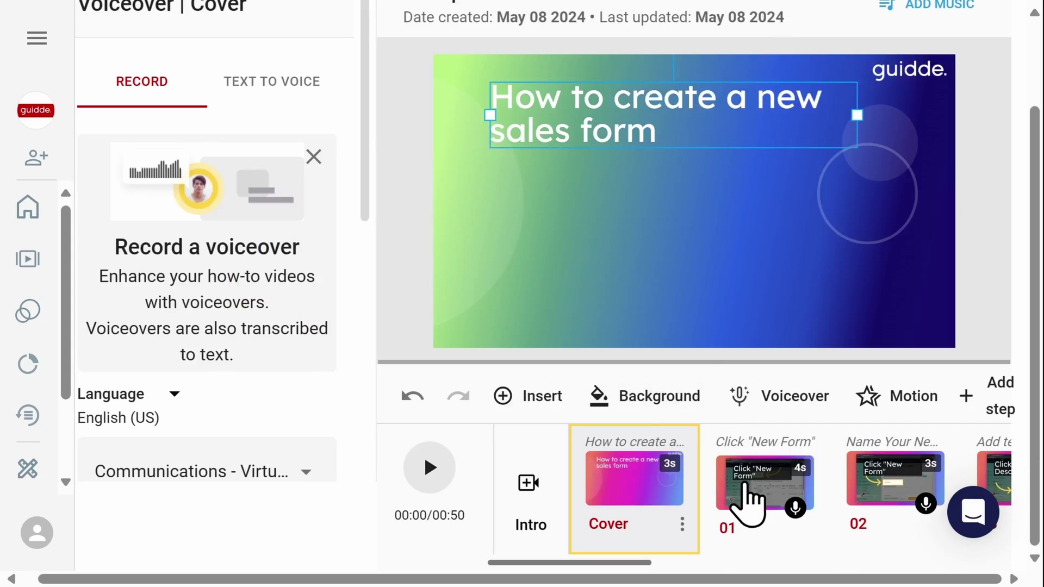
Change step 02's narration to 'Name your new sales form' and regenerate the voiceover.
{"action": "left_click", "coordinate": [746, 501]}
{"action": "scroll", "coordinate": [916, 496], "scroll_direction": "right", "scroll_amount": 3}
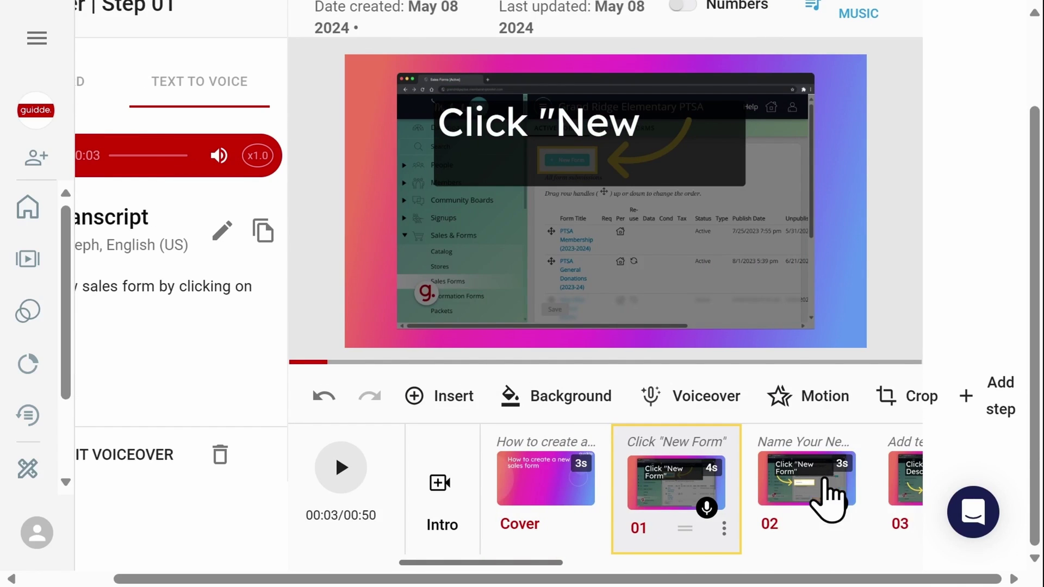
{"action": "left_click", "coordinate": [807, 480]}
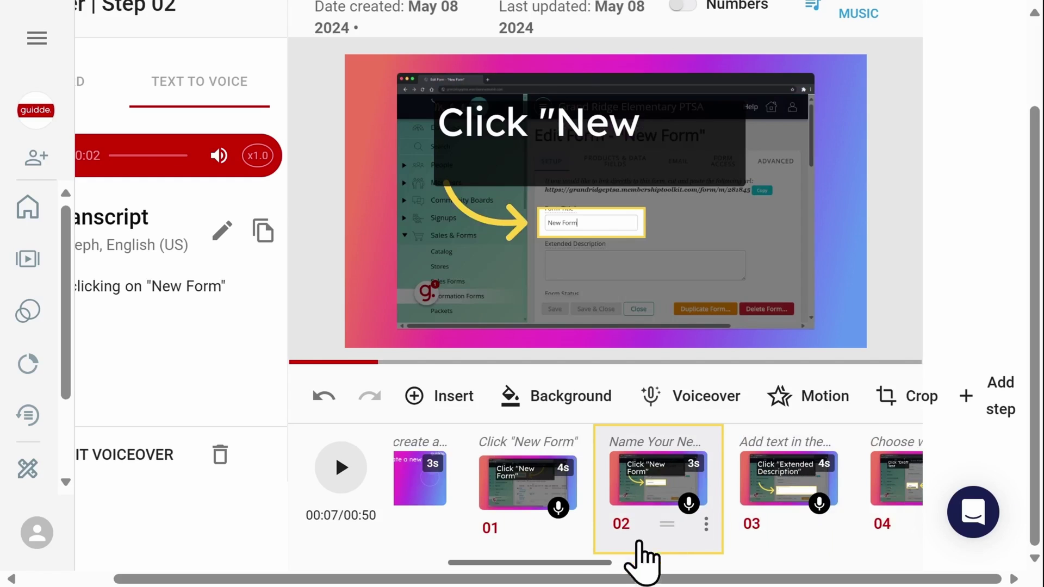
{"action": "scroll", "coordinate": [458, 582], "scroll_direction": "left", "scroll_amount": 3}
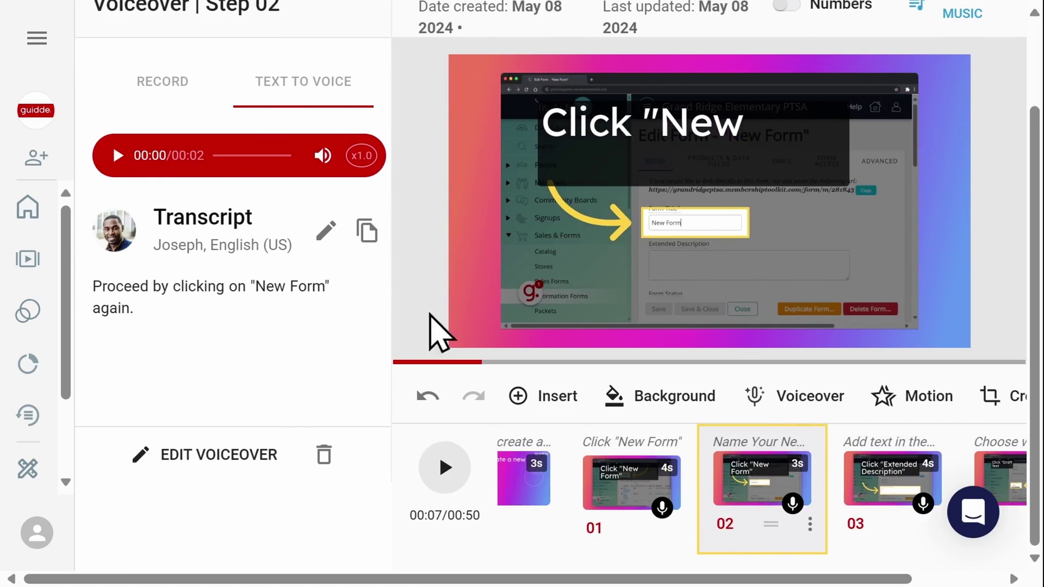
{"action": "left_click", "coordinate": [327, 231]}
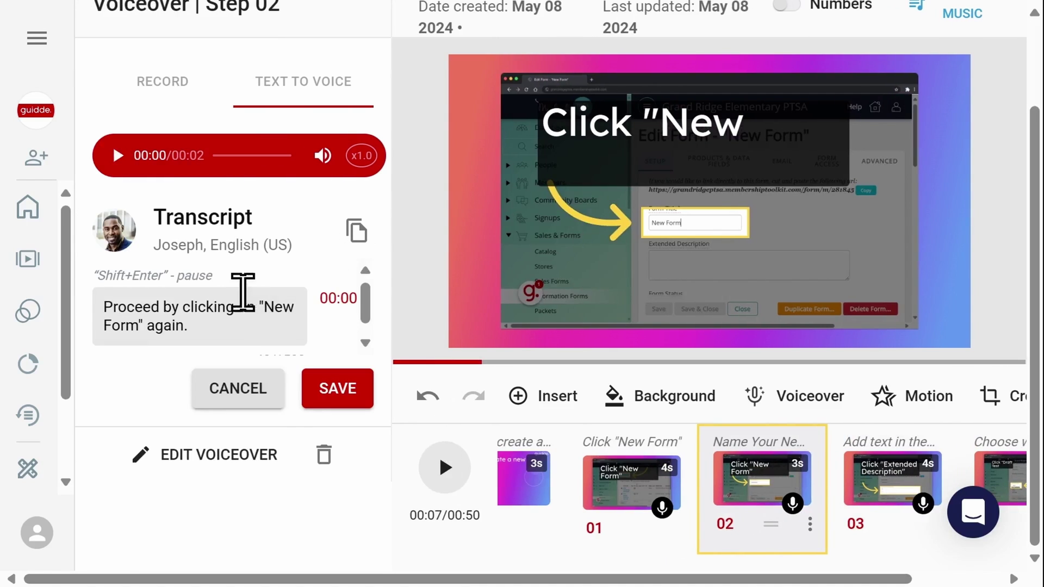
{"action": "left_click_drag", "start_coordinate": [195, 325], "coordinate": [92, 335]}
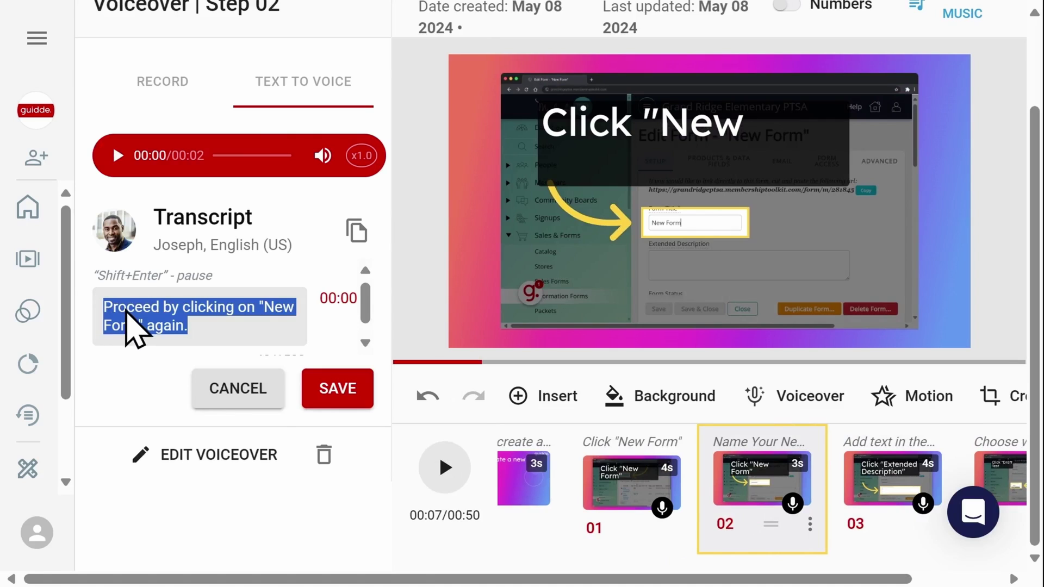
{"action": "type", "text": "Name your new sales form"}
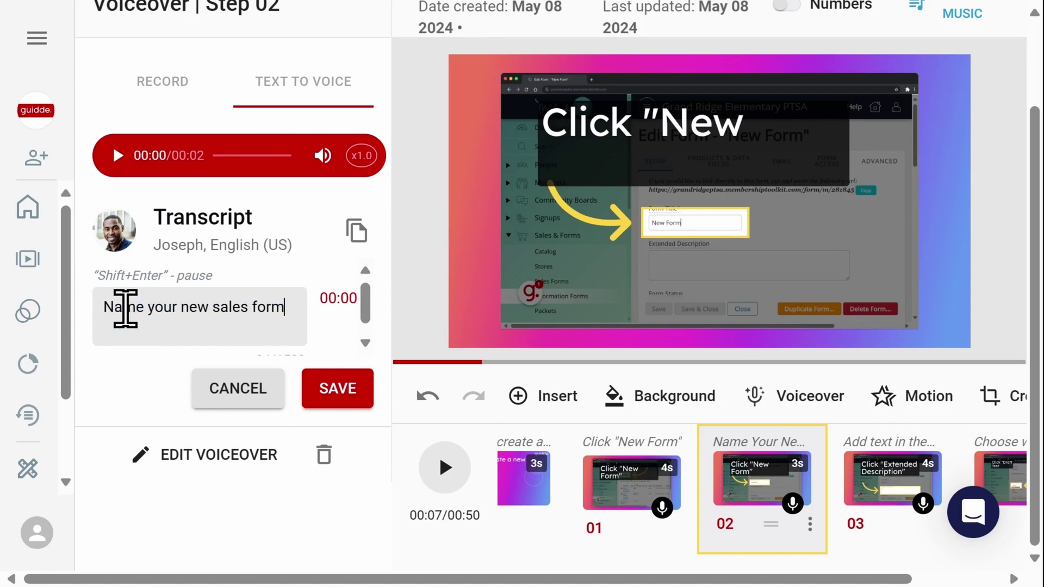
{"action": "left_click", "coordinate": [358, 389]}
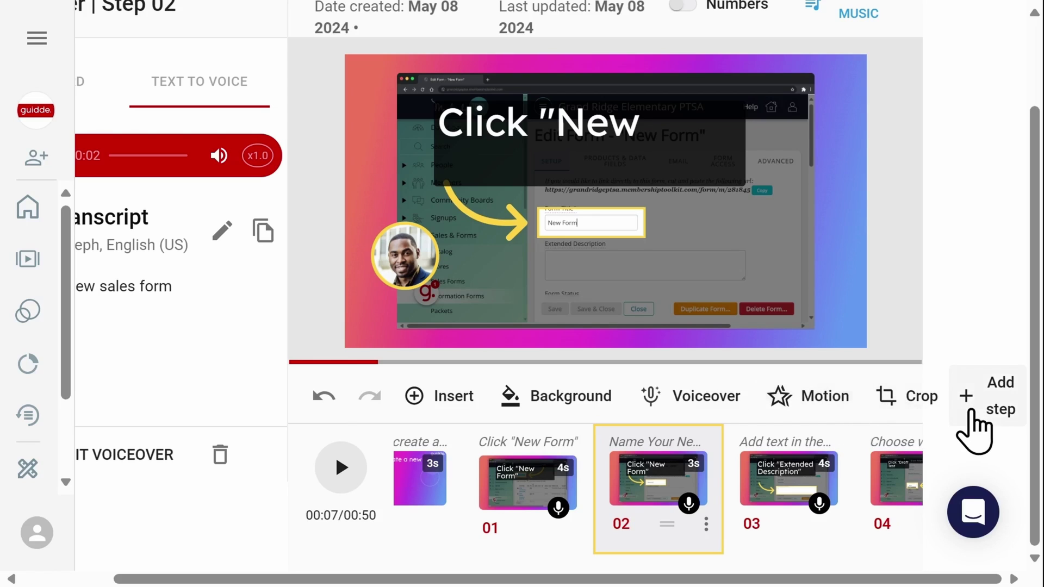
{"action": "scroll", "coordinate": [972, 439], "scroll_direction": "up", "scroll_amount": 2}
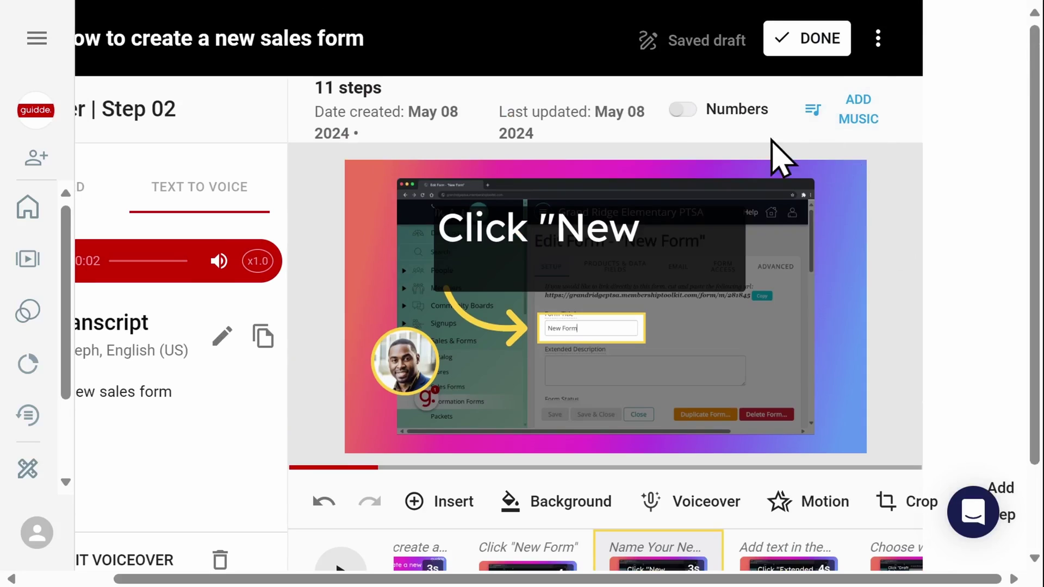
Turn on step number badges for the video and finish editing.
{"action": "left_click", "coordinate": [694, 114]}
{"action": "scroll", "coordinate": [697, 124], "scroll_direction": "down", "scroll_amount": 2}
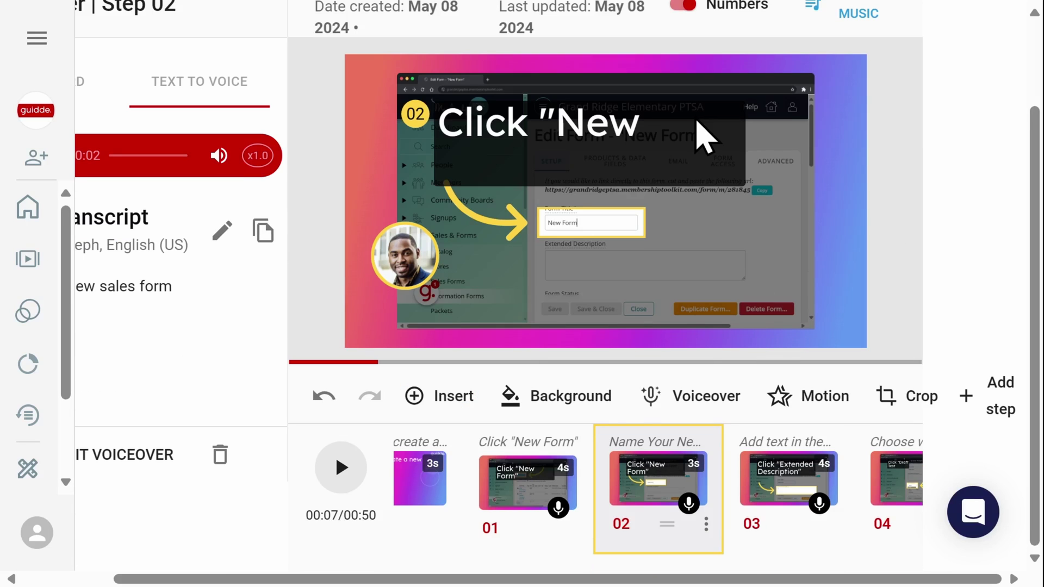
{"action": "scroll", "coordinate": [697, 124], "scroll_direction": "up", "scroll_amount": 2}
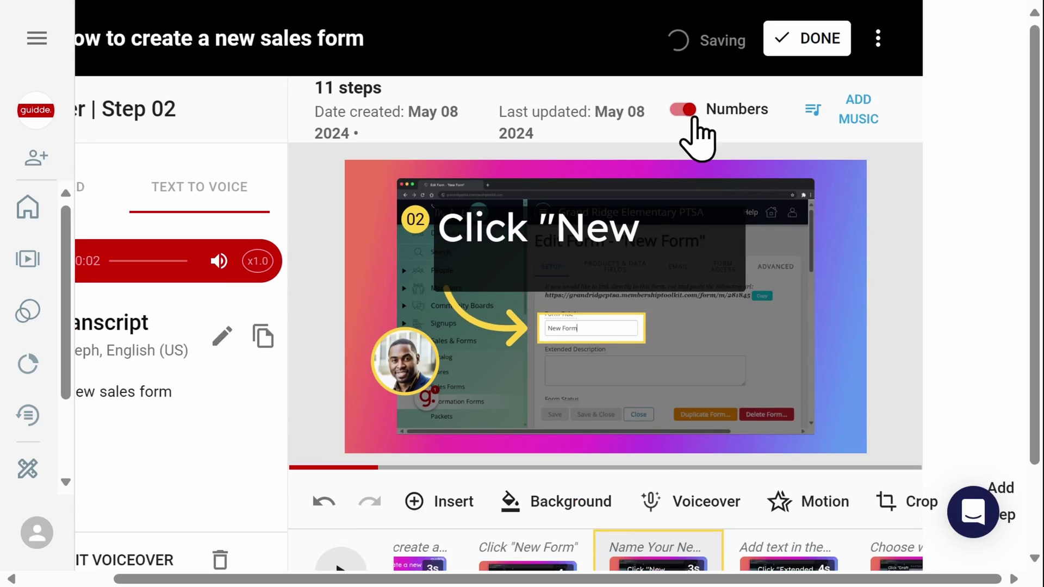
{"action": "left_click", "coordinate": [839, 42]}
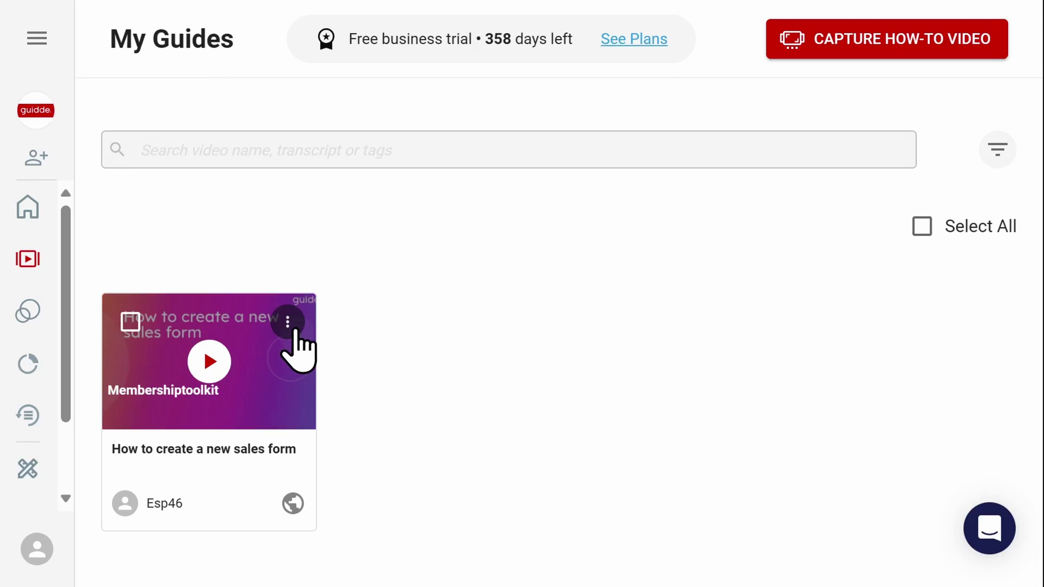
Open the new guide's Share dialog from My Guides, then close it.
{"action": "left_click", "coordinate": [292, 326]}
{"action": "left_click", "coordinate": [328, 368]}
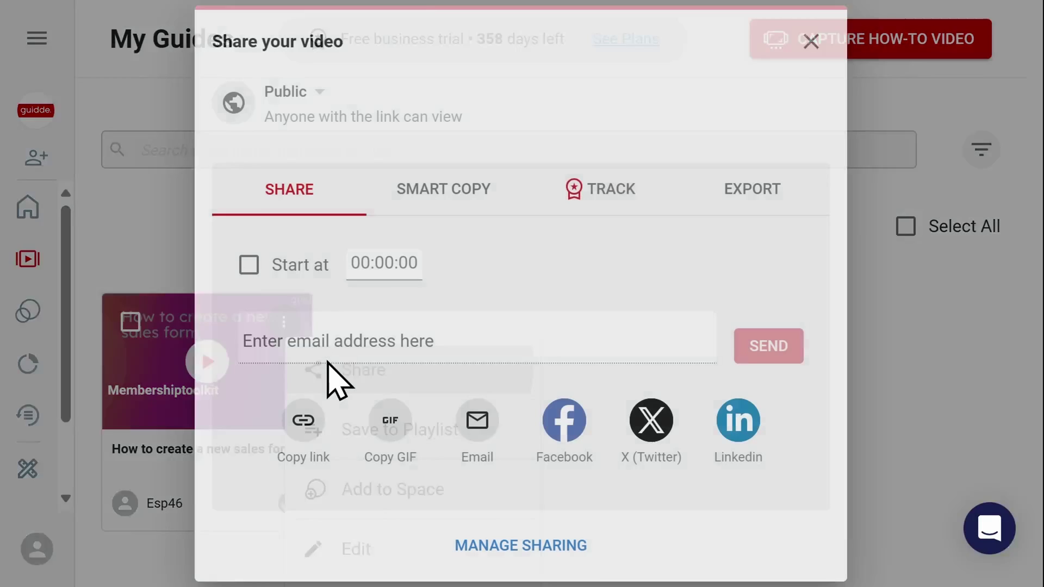
{"action": "left_click", "coordinate": [825, 41]}
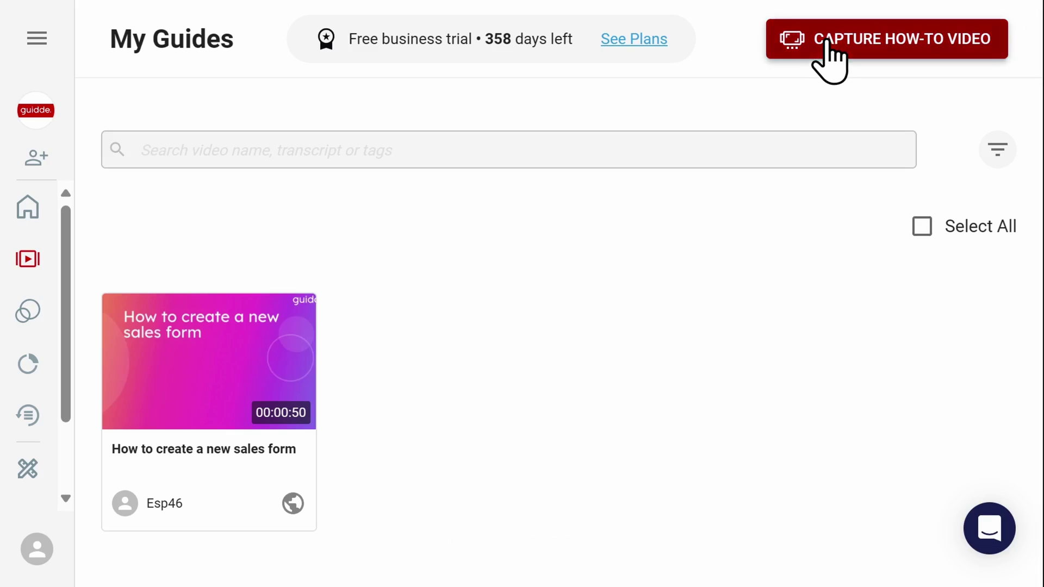
{"action": "left_click", "coordinate": [25, 316]}
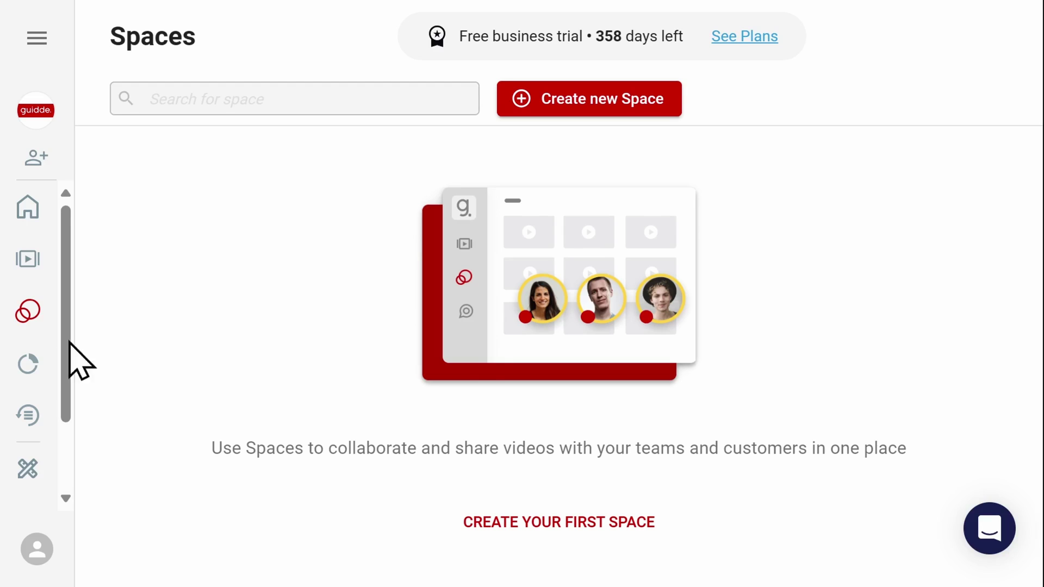
Open the Insights page showing zero views and viewers for Apr 8–May 8, 2024.
{"action": "left_click", "coordinate": [28, 363]}
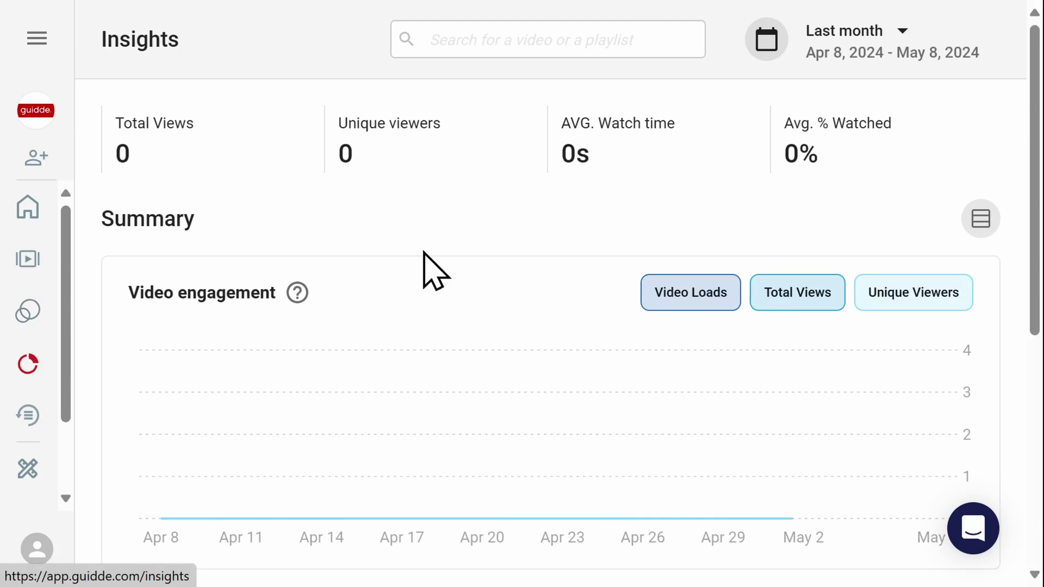